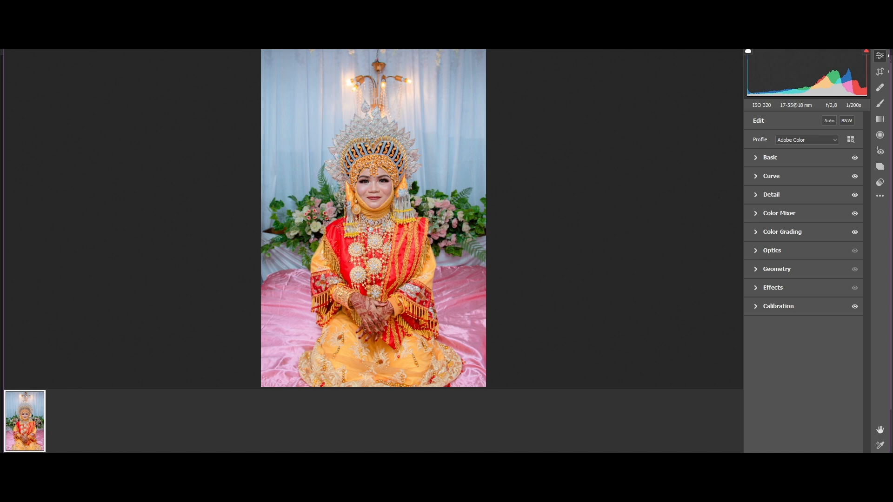
Step: Open the Camera Raw photo for layer editing and duplicate the background layer
{"action": "key", "text": "Return"}
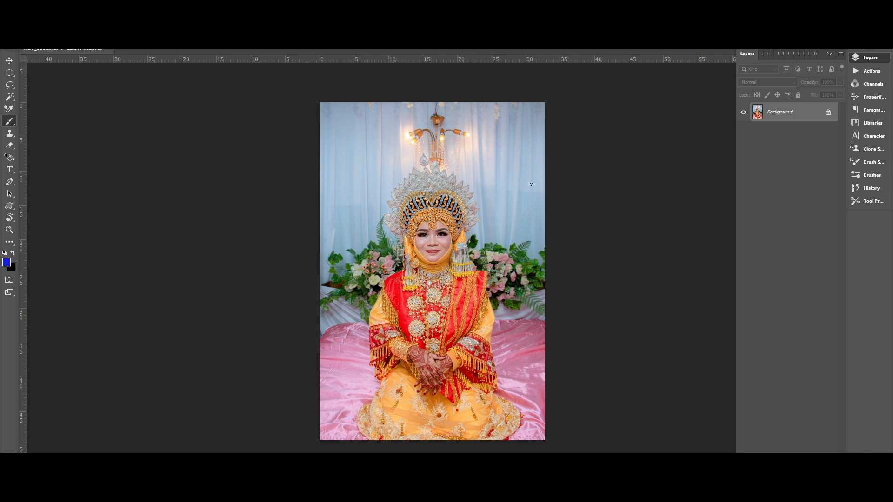
{"action": "key", "text": "v"}
{"action": "key", "text": "ctrl+j"}
Step: Run the "01 PEMBERSIH JERAWAT" action from the HDX SIMPLE RETOUCH set on the duplicated layer
{"action": "left_click", "coordinate": [869, 72]}
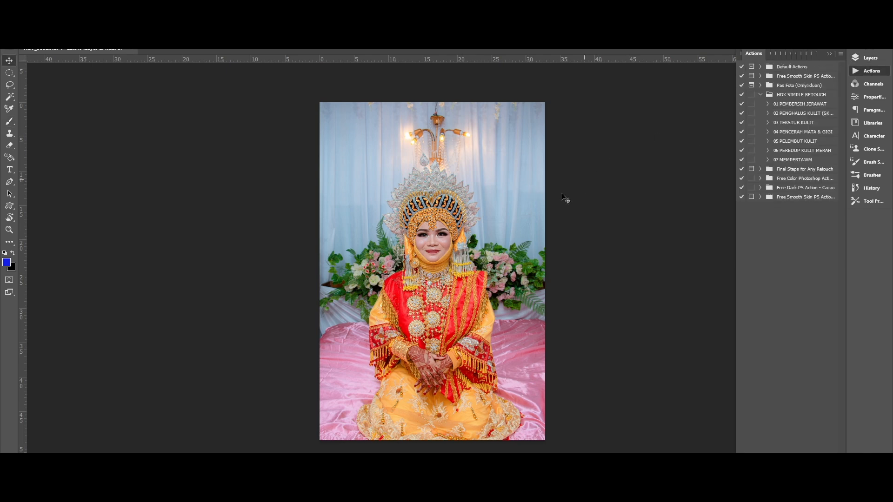
{"action": "scroll", "coordinate": [504, 175], "scroll_direction": "up", "scroll_amount": 3}
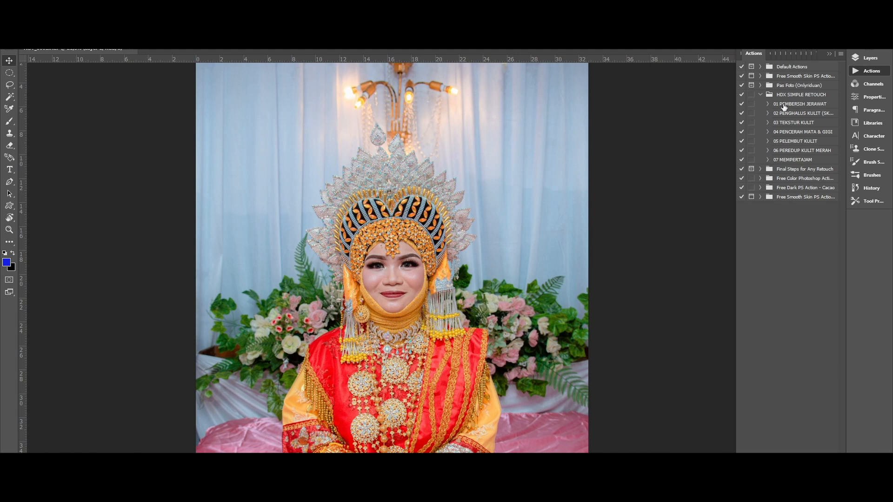
{"action": "left_click", "coordinate": [784, 104]}
{"action": "scroll", "coordinate": [395, 276], "scroll_direction": "up", "scroll_amount": 5}
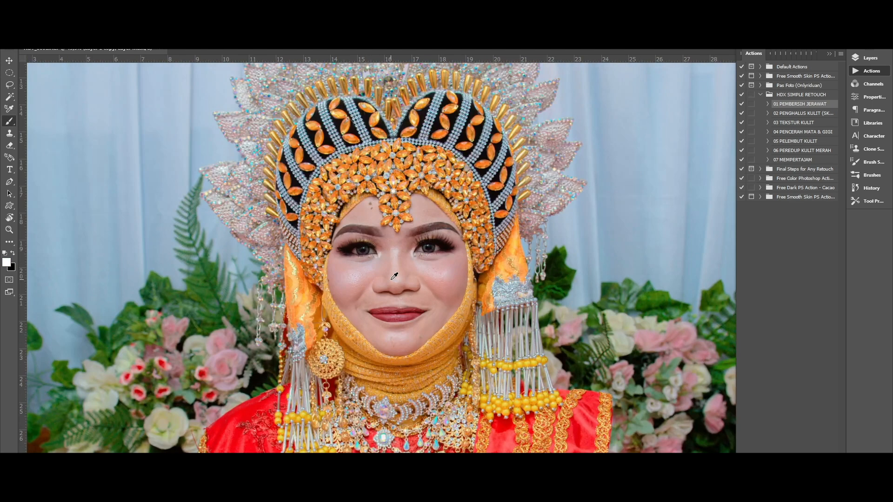
{"action": "scroll", "coordinate": [395, 276], "scroll_direction": "down", "scroll_amount": 1}
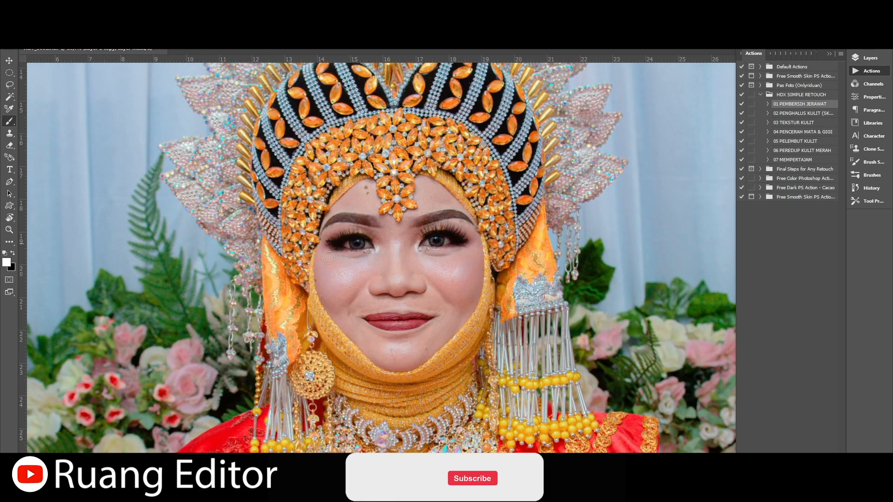
{"action": "scroll", "coordinate": [367, 247], "scroll_direction": "down", "scroll_amount": 1}
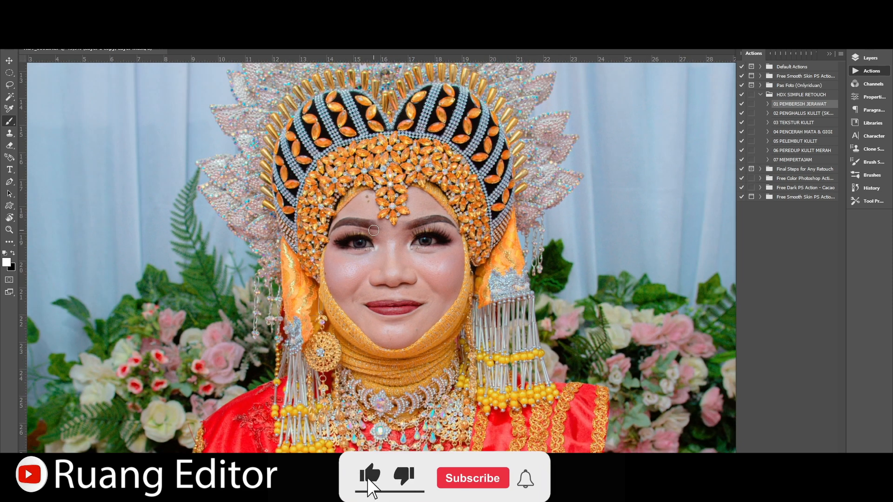
Step: Show the layer mask as a red overlay and paint white over both cheeks, the jaw and the chin
{"action": "key", "text": "backslash"}
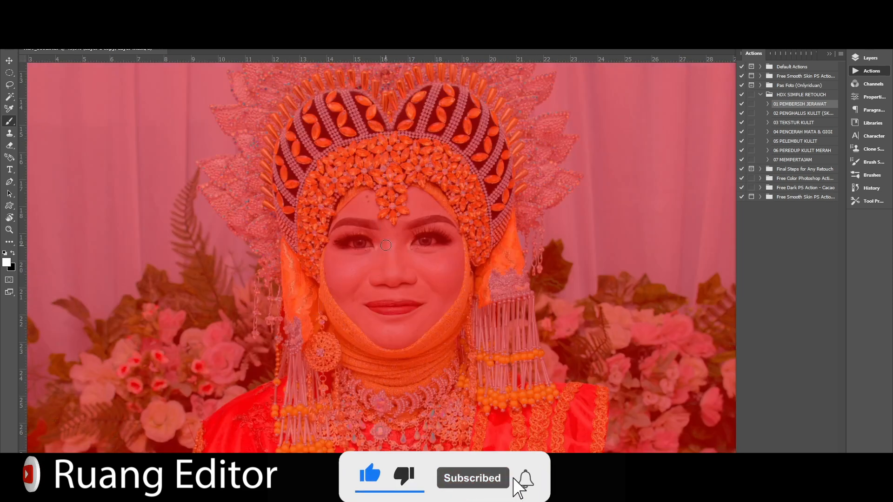
{"action": "mouse_move", "coordinate": [374, 256]}
{"action": "left_mouse_down"}
{"action": "mouse_move", "coordinate": [353, 282]}
{"action": "mouse_move", "coordinate": [365, 258]}
{"action": "mouse_move", "coordinate": [343, 264]}
{"action": "mouse_move", "coordinate": [332, 257]}
{"action": "mouse_move", "coordinate": [341, 292]}
{"action": "left_mouse_up"}
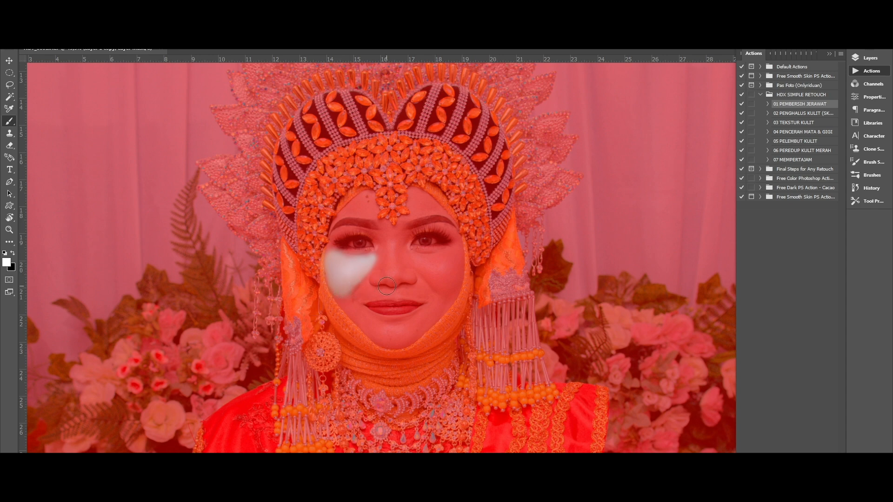
{"action": "mouse_move", "coordinate": [418, 260]}
{"action": "left_mouse_down"}
{"action": "mouse_move", "coordinate": [455, 256]}
{"action": "mouse_move", "coordinate": [452, 289]}
{"action": "mouse_move", "coordinate": [455, 261]}
{"action": "mouse_move", "coordinate": [444, 283]}
{"action": "mouse_move", "coordinate": [423, 261]}
{"action": "mouse_move", "coordinate": [440, 283]}
{"action": "mouse_move", "coordinate": [428, 269]}
{"action": "left_mouse_up"}
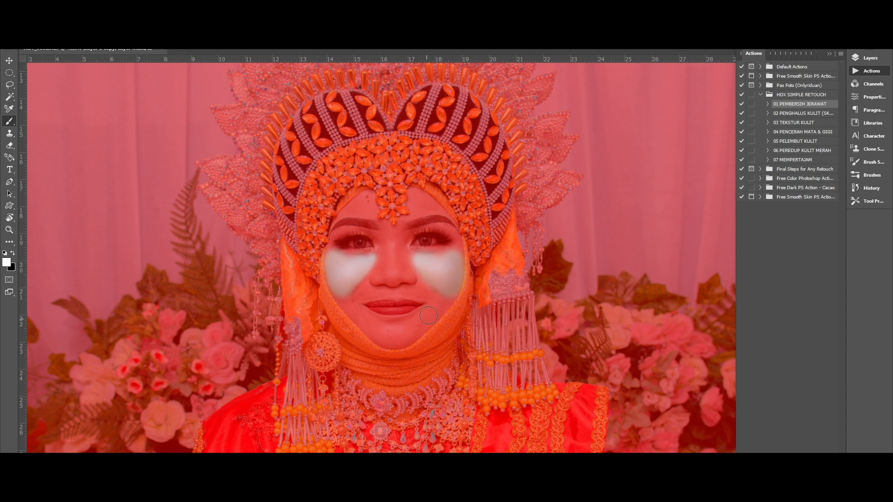
{"action": "mouse_move", "coordinate": [447, 294]}
{"action": "left_mouse_down"}
{"action": "mouse_move", "coordinate": [413, 329]}
{"action": "mouse_move", "coordinate": [386, 336]}
{"action": "mouse_move", "coordinate": [368, 328]}
{"action": "mouse_move", "coordinate": [341, 285]}
{"action": "mouse_move", "coordinate": [356, 314]}
{"action": "mouse_move", "coordinate": [393, 342]}
{"action": "mouse_move", "coordinate": [440, 308]}
{"action": "mouse_move", "coordinate": [448, 292]}
{"action": "mouse_move", "coordinate": [437, 279]}
{"action": "left_mouse_up"}
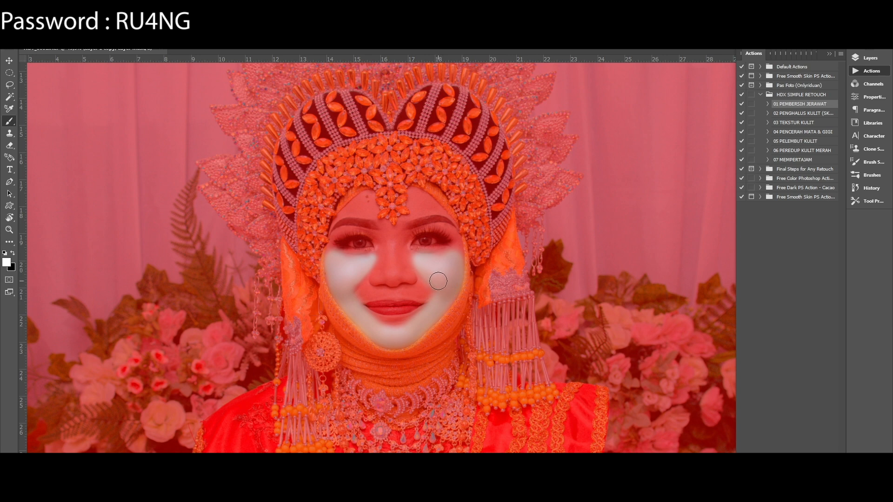
Step: Paint white on the mask over both sides of the forehead and the skin between the eyebrows
{"action": "scroll", "coordinate": [374, 254], "scroll_direction": "up", "scroll_amount": 5}
{"action": "scroll", "coordinate": [414, 246], "scroll_direction": "up", "scroll_amount": 3}
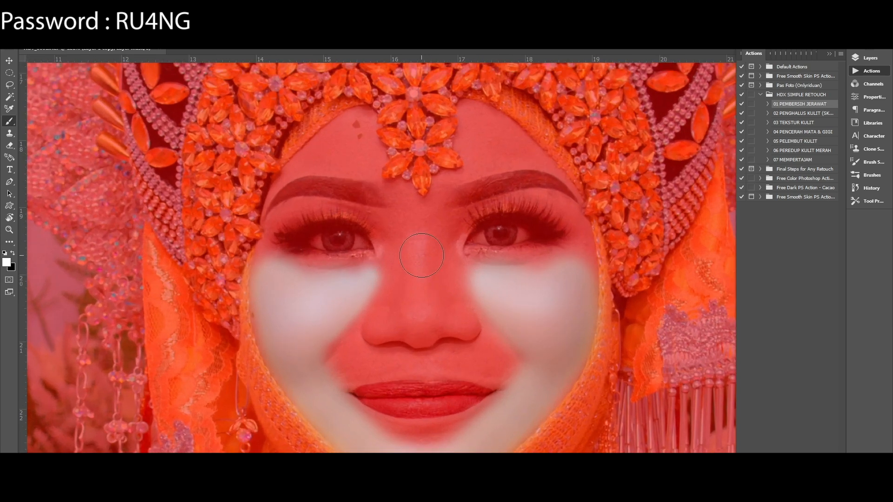
{"action": "scroll", "coordinate": [420, 252], "scroll_direction": "up", "scroll_amount": 2}
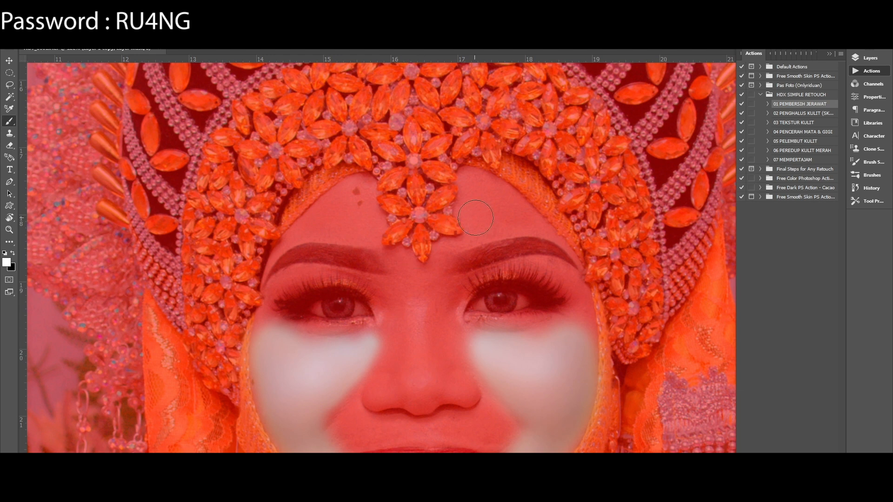
{"action": "mouse_move", "coordinate": [466, 176]}
{"action": "left_mouse_down"}
{"action": "mouse_move", "coordinate": [490, 184]}
{"action": "mouse_move", "coordinate": [531, 221]}
{"action": "mouse_move", "coordinate": [513, 201]}
{"action": "mouse_move", "coordinate": [471, 185]}
{"action": "mouse_move", "coordinate": [462, 211]}
{"action": "mouse_move", "coordinate": [480, 209]}
{"action": "mouse_move", "coordinate": [473, 235]}
{"action": "mouse_move", "coordinate": [440, 248]}
{"action": "mouse_move", "coordinate": [427, 294]}
{"action": "mouse_move", "coordinate": [475, 354]}
{"action": "mouse_move", "coordinate": [444, 305]}
{"action": "mouse_move", "coordinate": [459, 343]}
{"action": "mouse_move", "coordinate": [444, 288]}
{"action": "mouse_move", "coordinate": [421, 285]}
{"action": "mouse_move", "coordinate": [433, 263]}
{"action": "mouse_move", "coordinate": [407, 264]}
{"action": "mouse_move", "coordinate": [398, 249]}
{"action": "mouse_move", "coordinate": [392, 257]}
{"action": "mouse_move", "coordinate": [371, 233]}
{"action": "mouse_move", "coordinate": [381, 224]}
{"action": "mouse_move", "coordinate": [371, 186]}
{"action": "mouse_move", "coordinate": [352, 184]}
{"action": "mouse_move", "coordinate": [354, 204]}
{"action": "mouse_move", "coordinate": [350, 186]}
{"action": "mouse_move", "coordinate": [291, 235]}
{"action": "mouse_move", "coordinate": [362, 193]}
{"action": "left_mouse_up"}
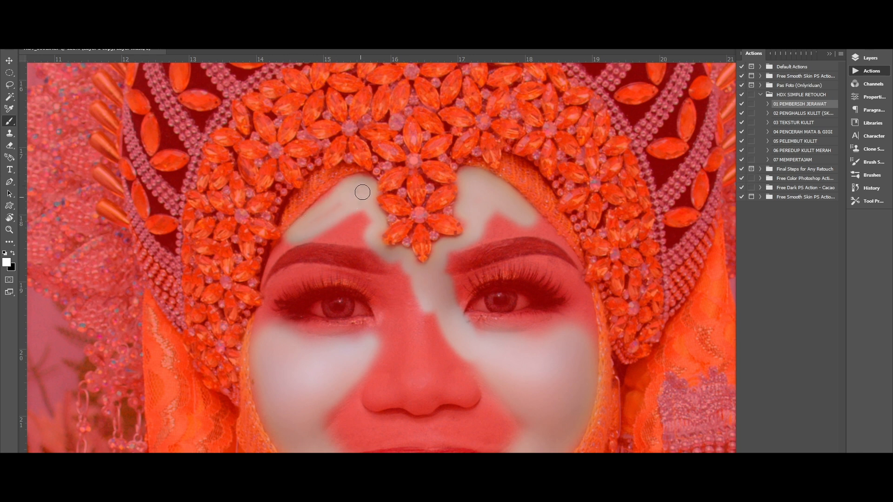
{"action": "mouse_move", "coordinate": [314, 220]}
{"action": "left_mouse_down"}
{"action": "mouse_move", "coordinate": [348, 188]}
{"action": "mouse_move", "coordinate": [349, 211]}
{"action": "mouse_move", "coordinate": [361, 218]}
{"action": "mouse_move", "coordinate": [357, 196]}
{"action": "mouse_move", "coordinate": [363, 222]}
{"action": "mouse_move", "coordinate": [347, 223]}
{"action": "mouse_move", "coordinate": [366, 232]}
{"action": "mouse_move", "coordinate": [373, 220]}
{"action": "mouse_move", "coordinate": [364, 241]}
{"action": "mouse_move", "coordinate": [309, 235]}
{"action": "mouse_move", "coordinate": [354, 241]}
{"action": "mouse_move", "coordinate": [331, 228]}
{"action": "mouse_move", "coordinate": [363, 233]}
{"action": "left_mouse_up"}
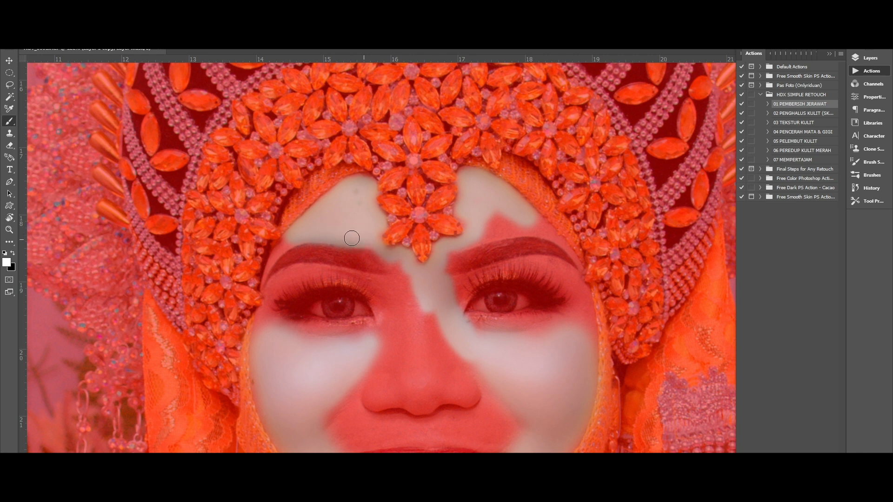
{"action": "left_click_drag", "start_coordinate": [394, 264], "coordinate": [412, 303]}
{"action": "mouse_move", "coordinate": [474, 240]}
{"action": "left_mouse_down"}
{"action": "mouse_move", "coordinate": [513, 220]}
{"action": "mouse_move", "coordinate": [485, 227]}
{"action": "mouse_move", "coordinate": [499, 209]}
{"action": "mouse_move", "coordinate": [480, 210]}
{"action": "mouse_move", "coordinate": [495, 200]}
{"action": "mouse_move", "coordinate": [529, 218]}
{"action": "left_mouse_up"}
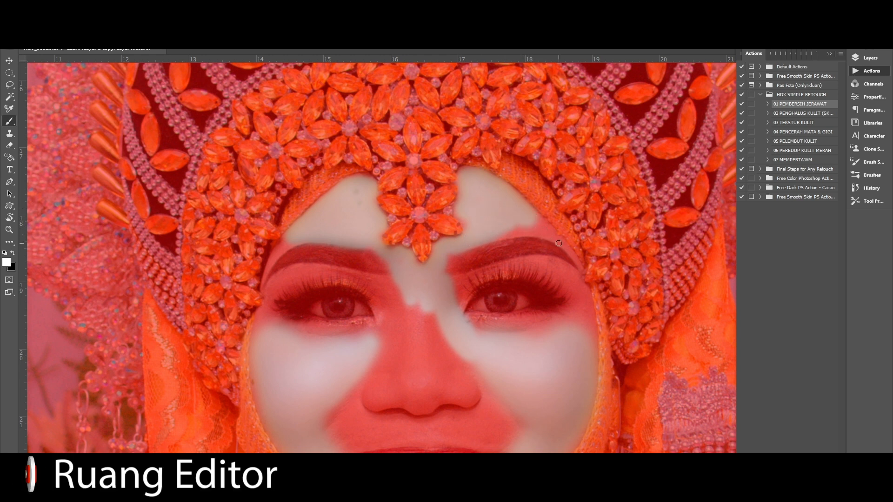
{"action": "mouse_move", "coordinate": [561, 243]}
{"action": "left_mouse_down"}
{"action": "mouse_move", "coordinate": [534, 218]}
{"action": "mouse_move", "coordinate": [558, 240]}
{"action": "mouse_move", "coordinate": [498, 238]}
{"action": "mouse_move", "coordinate": [545, 234]}
{"action": "mouse_move", "coordinate": [510, 228]}
{"action": "left_mouse_up"}
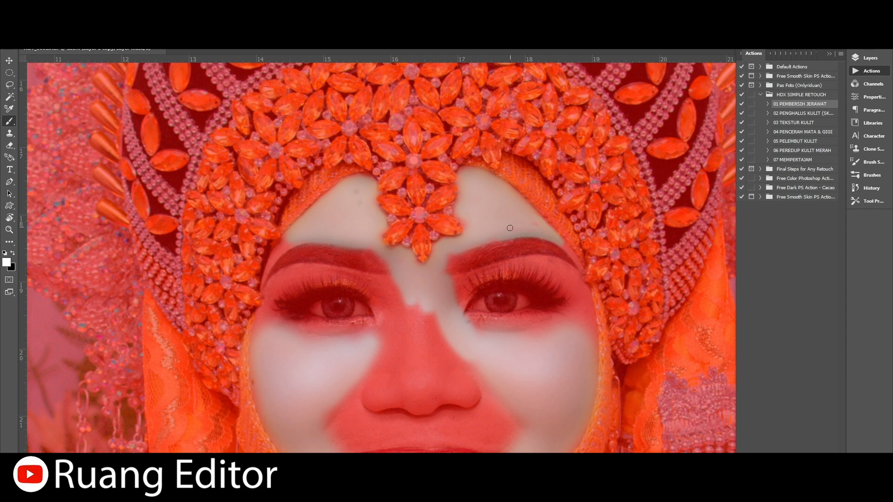
Step: Paint the nose into the mask with a larger brush and turn off the red mask overlay
{"action": "key", "text": "bracketright"}
{"action": "key", "text": "bracketright"}
{"action": "key", "text": "bracketright"}
{"action": "key", "text": "bracketright"}
{"action": "mouse_move", "coordinate": [425, 313]}
{"action": "left_mouse_down"}
{"action": "mouse_move", "coordinate": [410, 342]}
{"action": "mouse_move", "coordinate": [420, 310]}
{"action": "mouse_move", "coordinate": [404, 338]}
{"action": "mouse_move", "coordinate": [377, 353]}
{"action": "mouse_move", "coordinate": [406, 290]}
{"action": "mouse_move", "coordinate": [480, 393]}
{"action": "mouse_move", "coordinate": [480, 384]}
{"action": "mouse_move", "coordinate": [507, 409]}
{"action": "mouse_move", "coordinate": [507, 401]}
{"action": "mouse_move", "coordinate": [493, 396]}
{"action": "mouse_move", "coordinate": [528, 436]}
{"action": "mouse_move", "coordinate": [503, 401]}
{"action": "mouse_move", "coordinate": [471, 388]}
{"action": "mouse_move", "coordinate": [419, 378]}
{"action": "left_mouse_up"}
{"action": "key", "text": "q"}
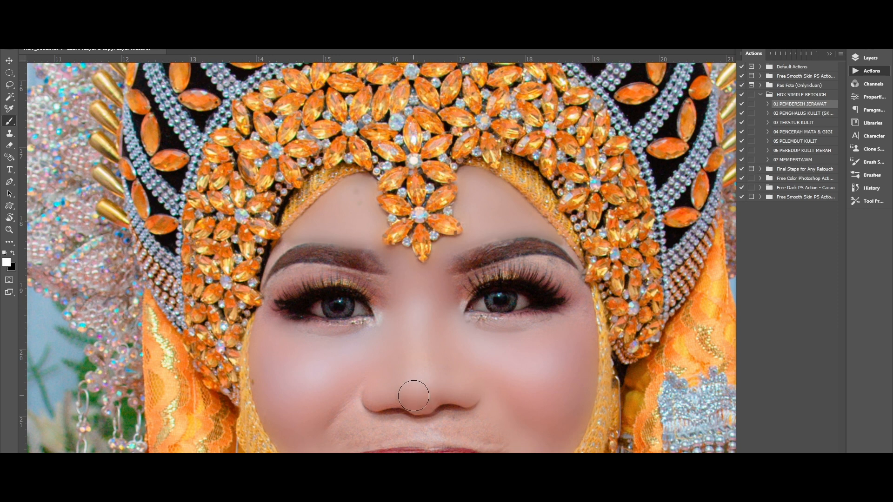
Step: Paint the skin smoothing onto the upper lip area and the eyelid skin beneath the photo's right-hand eyebrow
{"action": "key", "text": "x"}
{"action": "key", "text": "x"}
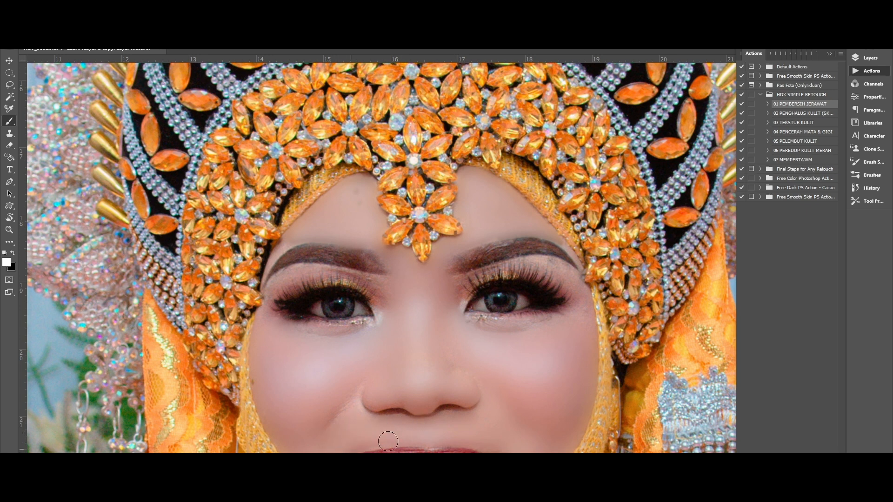
{"action": "scroll", "coordinate": [323, 342], "scroll_direction": "down", "scroll_amount": 2}
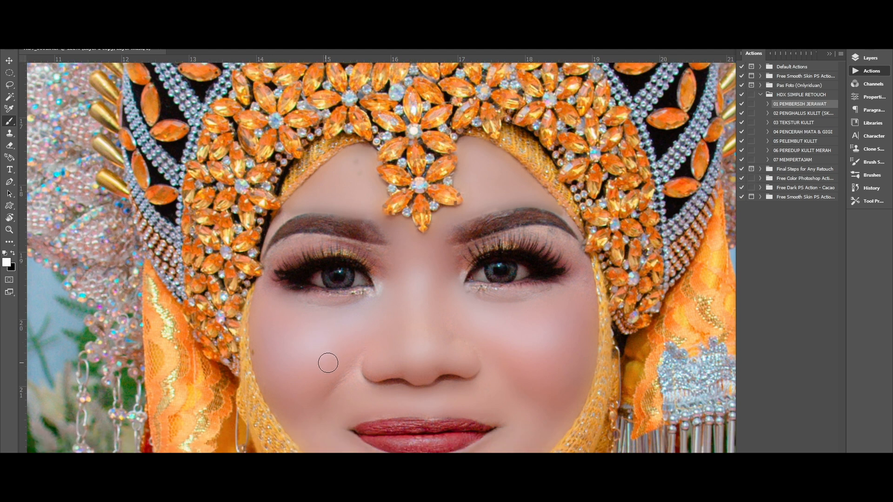
{"action": "scroll", "coordinate": [338, 362], "scroll_direction": "down", "scroll_amount": 1}
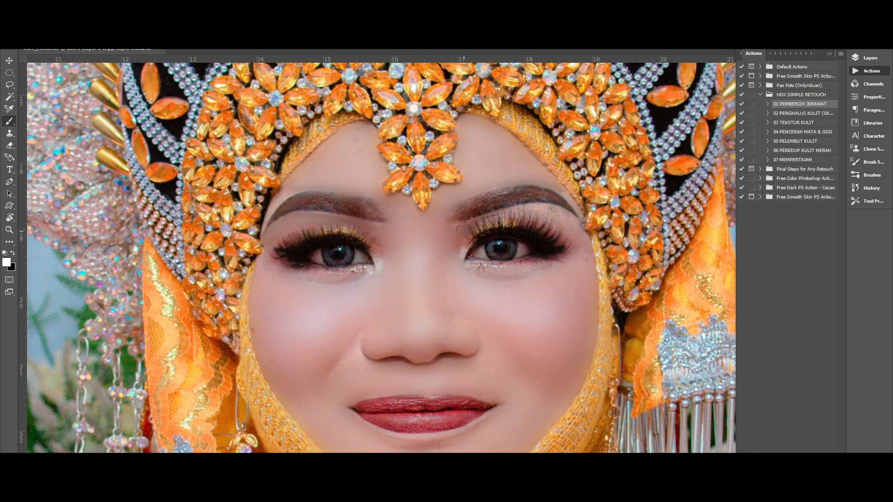
{"action": "left_click_drag", "start_coordinate": [514, 212], "coordinate": [535, 211]}
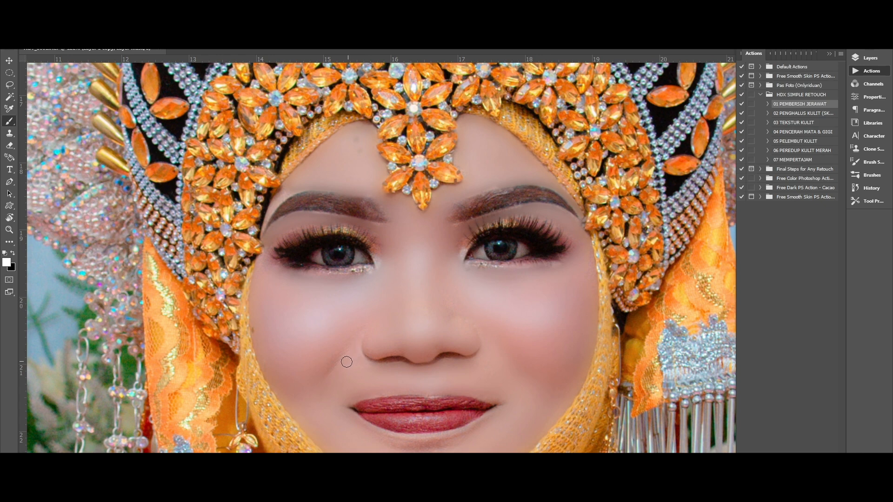
Step: Paint the smoothing with a much smaller brush along the outer edge of the photo's left-hand eyebrow
{"action": "scroll", "coordinate": [441, 332], "scroll_direction": "down", "scroll_amount": 3}
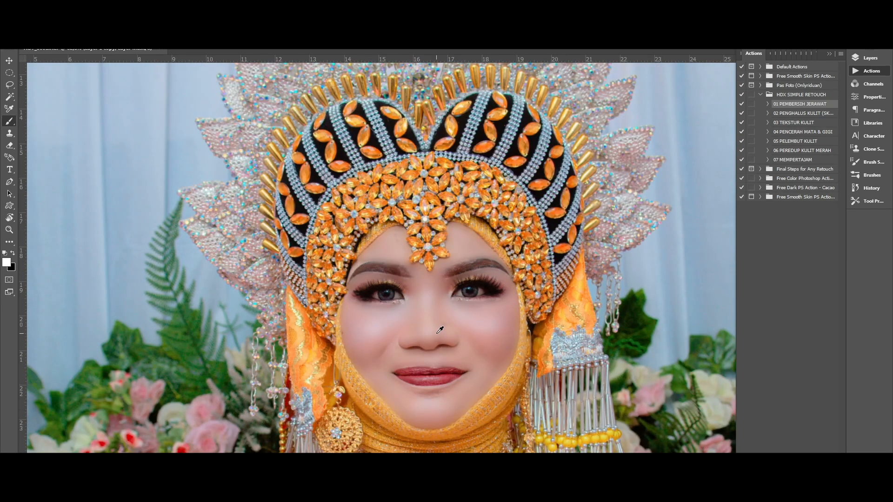
{"action": "scroll", "coordinate": [383, 264], "scroll_direction": "up", "scroll_amount": 3}
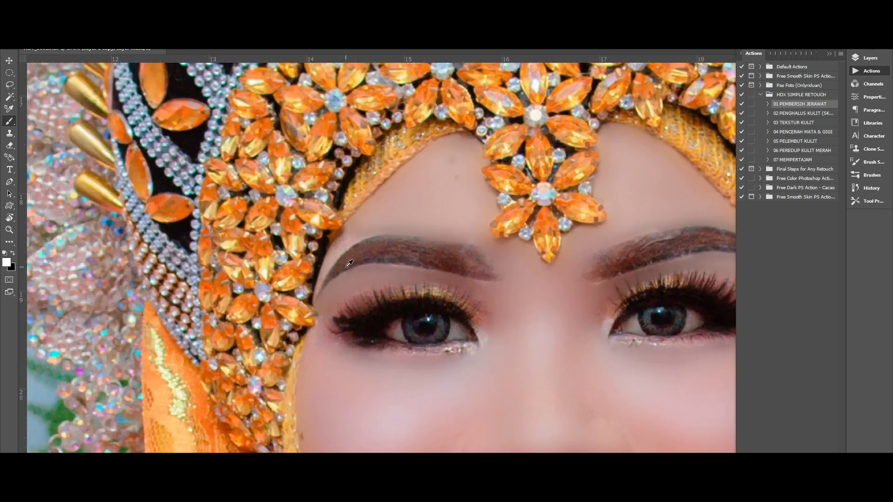
{"action": "key", "text": "bracketleft"}
{"action": "key", "text": "bracketleft"}
{"action": "key", "text": "bracketleft"}
{"action": "key", "text": "bracketleft"}
{"action": "key", "text": "bracketleft"}
{"action": "left_click_drag", "start_coordinate": [356, 236], "coordinate": [323, 281]}
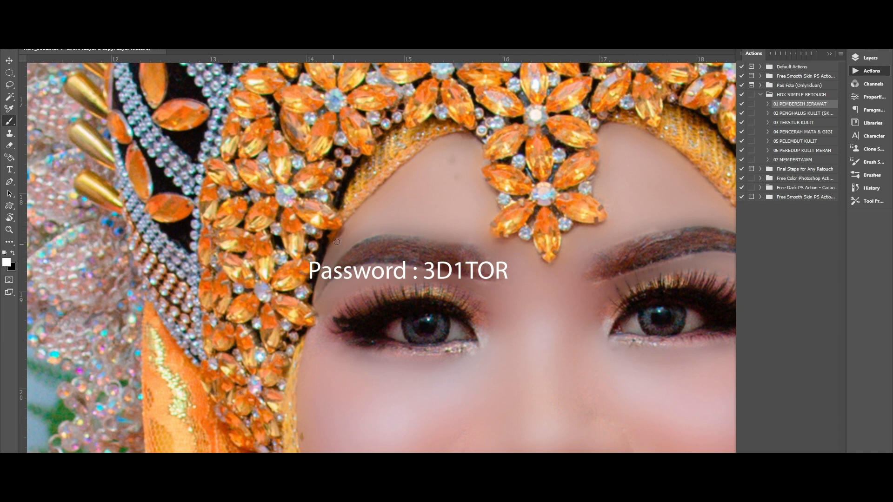
{"action": "scroll", "coordinate": [388, 235], "scroll_direction": "down", "scroll_amount": 6}
{"action": "scroll", "coordinate": [505, 279], "scroll_direction": "up", "scroll_amount": 3}
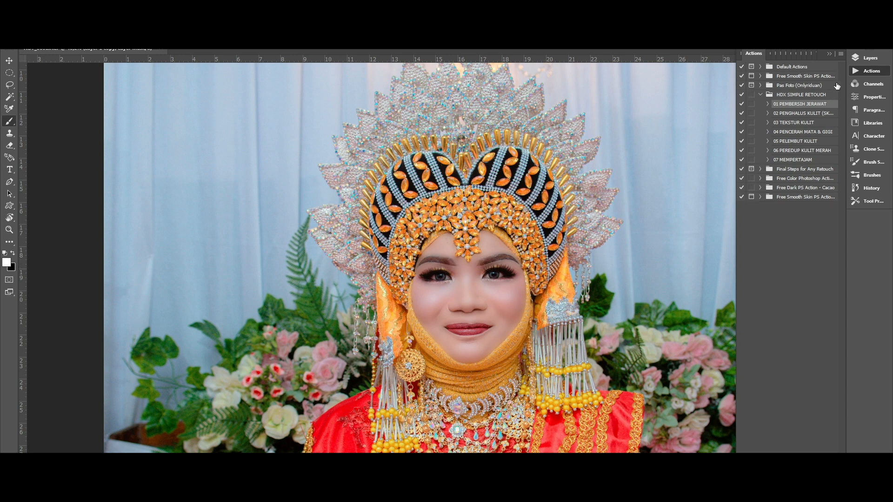
Step: Set the opacity of the smoothed "Layer 1 copy" layer to 50%
{"action": "left_click", "coordinate": [870, 59]}
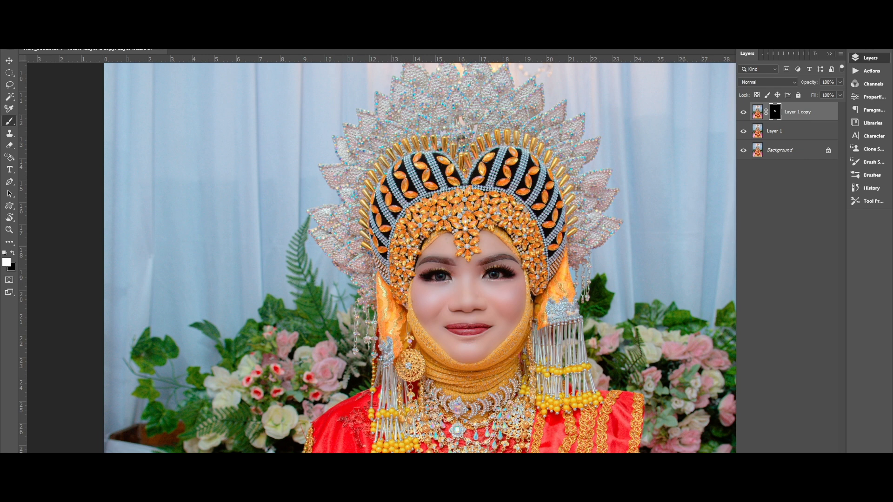
{"action": "left_click", "coordinate": [813, 83]}
{"action": "type", "text": "50"}
Step: Run the "02 PENGHALUS KULIT" action and move its "skin powder" group to the top of the layer stack
{"action": "left_click", "coordinate": [868, 71]}
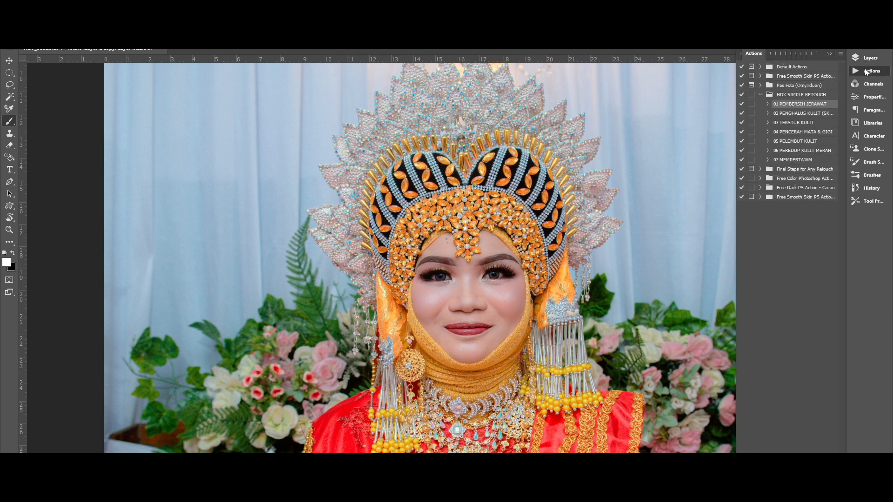
{"action": "left_click", "coordinate": [806, 115]}
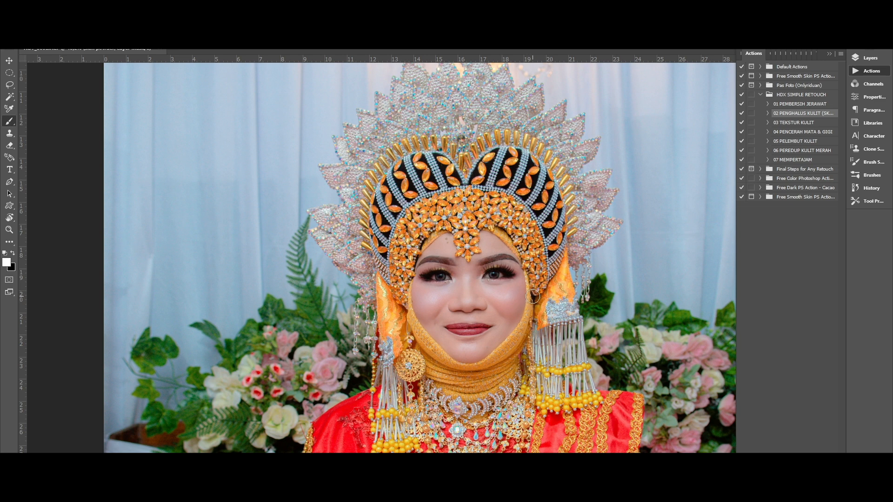
{"action": "left_click", "coordinate": [857, 58]}
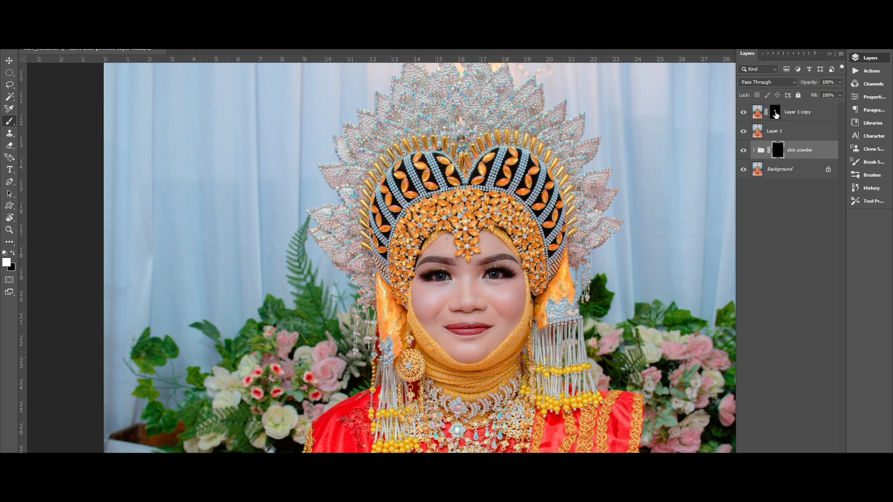
{"action": "left_click_drag", "start_coordinate": [780, 152], "coordinate": [793, 107]}
{"action": "left_click_drag", "start_coordinate": [760, 149], "coordinate": [759, 105]}
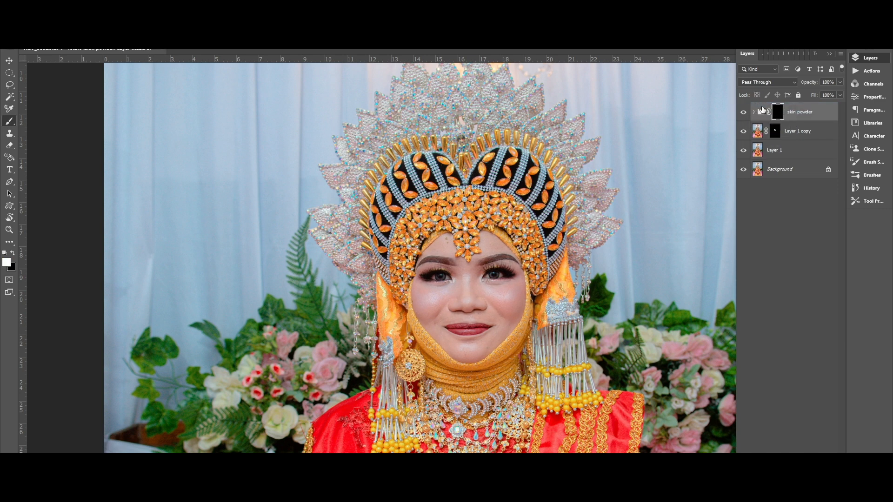
Step: Copy the face mask from "Layer 1 copy" onto the "skin powder" group and set the group's opacity to 40%
{"action": "left_click", "coordinate": [776, 132]}
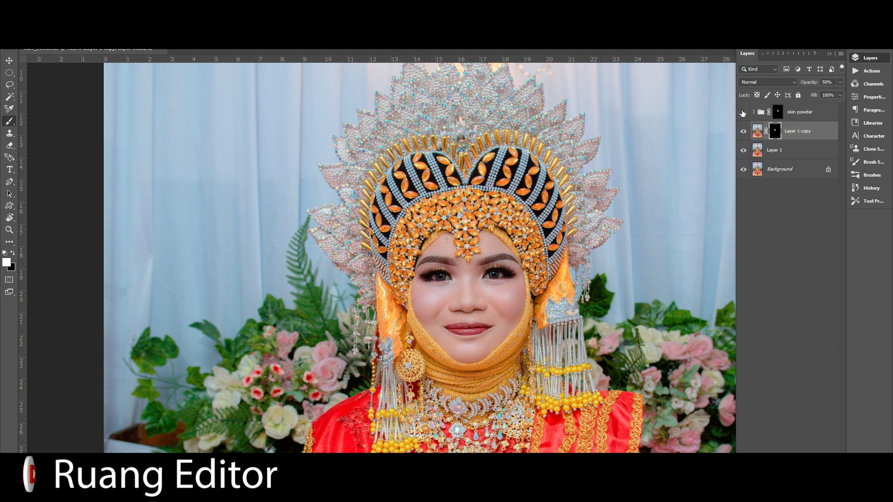
{"action": "left_click", "coordinate": [744, 112]}
{"action": "left_click", "coordinate": [778, 112]}
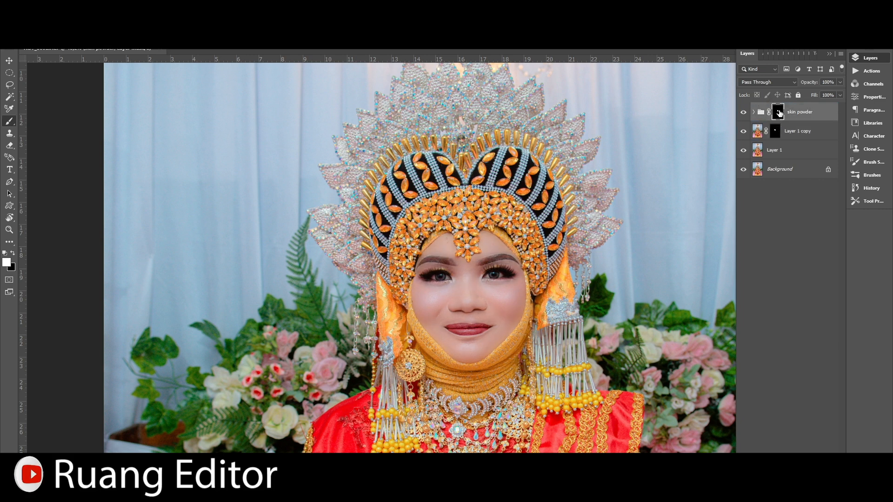
{"action": "left_click", "coordinate": [825, 82]}
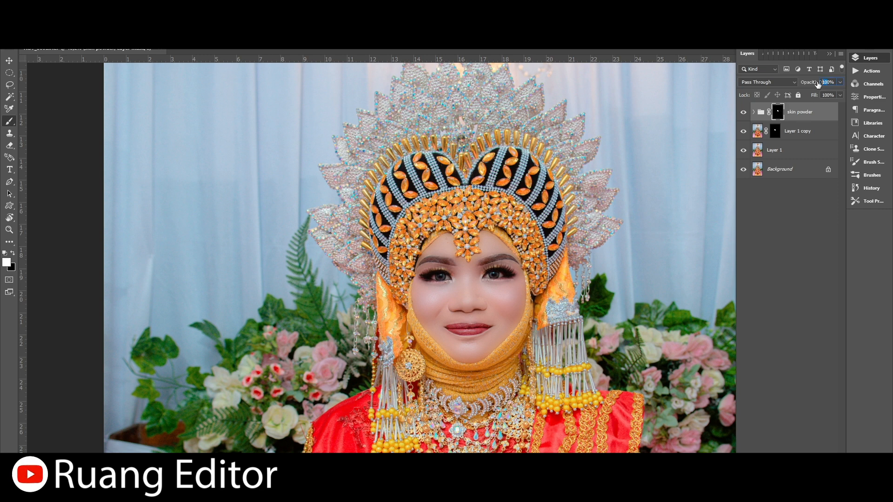
{"action": "type", "text": "40"}
{"action": "key", "text": "Return"}
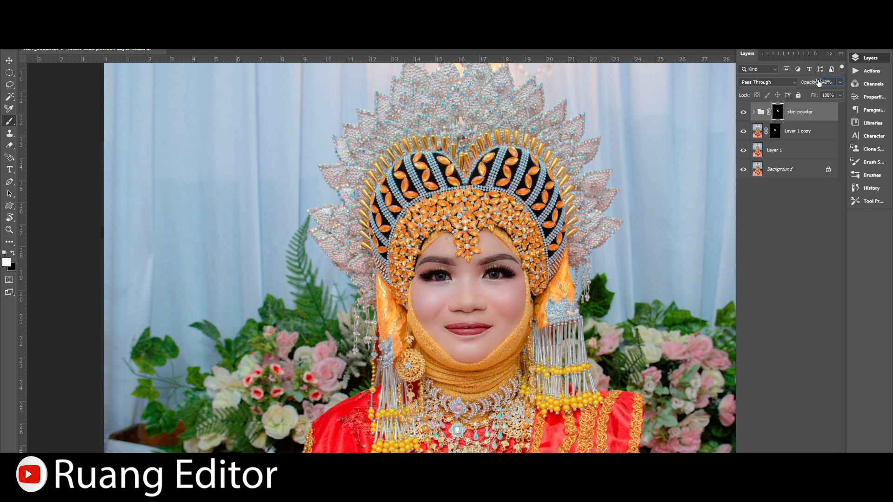
Step: Run the "03 TEKSTUR KULIT" skin texture action from the HDX SIMPLE RETOUCH set
{"action": "left_click", "coordinate": [869, 70]}
{"action": "left_click", "coordinate": [814, 123]}
{"action": "left_click", "coordinate": [813, 453]}
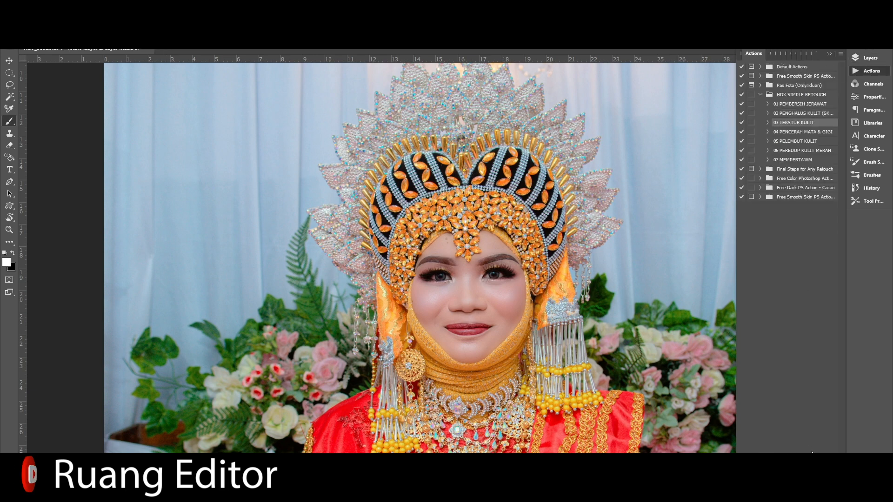
Step: Copy the face mask from the "skin powder" group onto the skin texture layer "Layer 2" and lower that layer's opacity
{"action": "scroll", "coordinate": [424, 294], "scroll_direction": "up", "scroll_amount": 6}
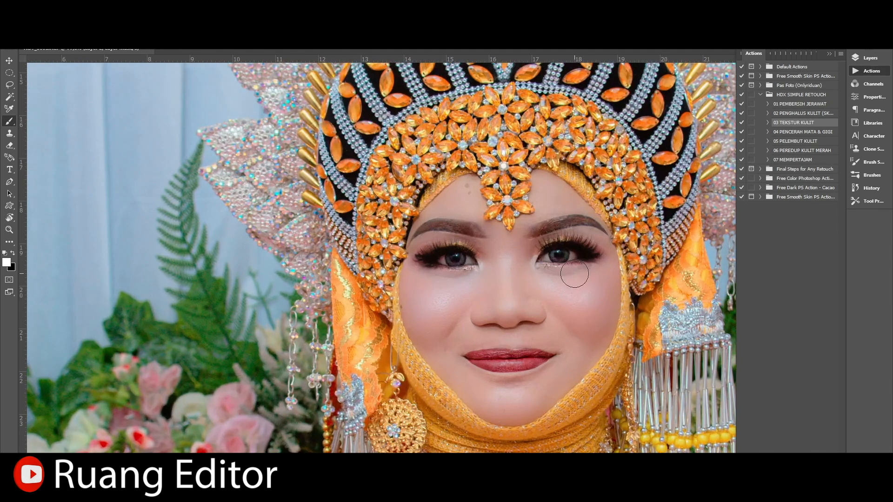
{"action": "scroll", "coordinate": [575, 278], "scroll_direction": "right", "scroll_amount": 1}
{"action": "scroll", "coordinate": [578, 279], "scroll_direction": "right", "scroll_amount": 2}
{"action": "left_click", "coordinate": [864, 59]}
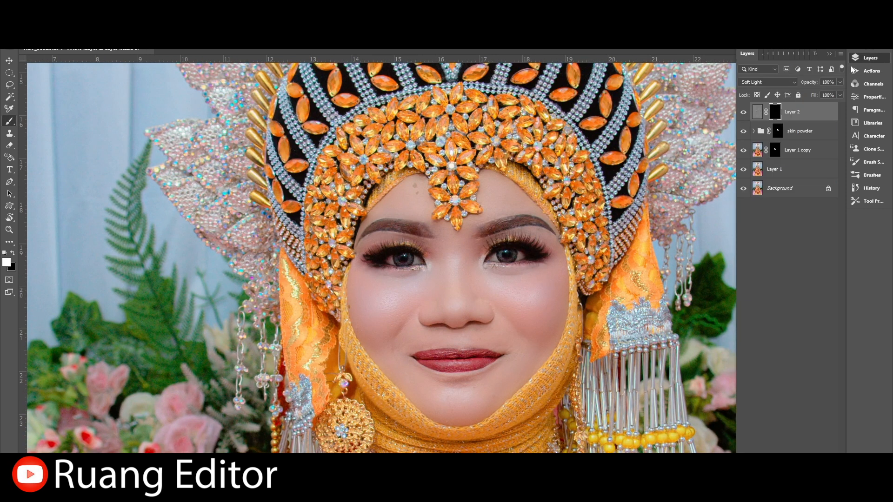
{"action": "left_click_drag", "start_coordinate": [776, 131], "coordinate": [776, 114]}
{"action": "left_click", "coordinate": [810, 113]}
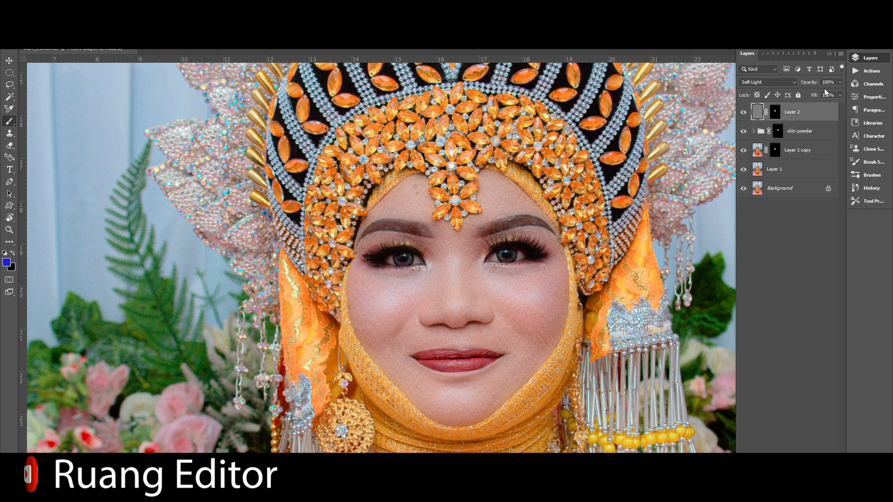
{"action": "left_click", "coordinate": [820, 85]}
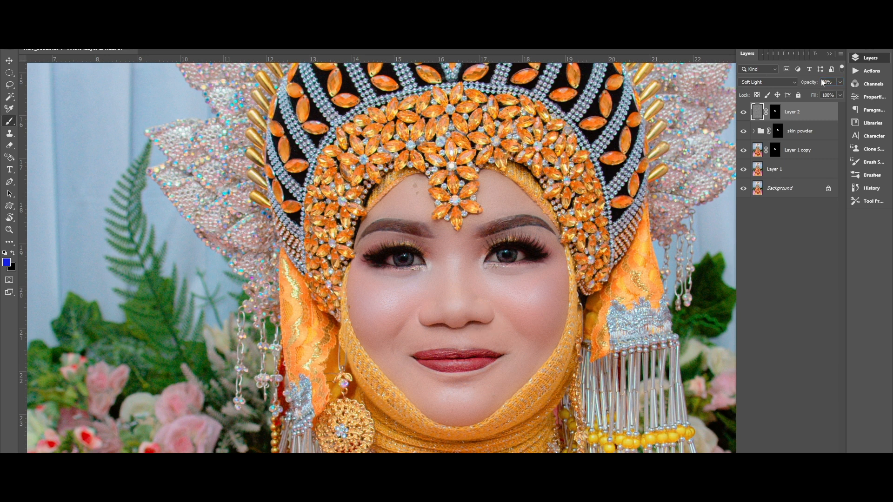
Step: Run the "04 PENCERAH MATA & GIGI" action and show its group mask as a red overlay around the eyes
{"action": "left_click", "coordinate": [867, 74]}
{"action": "left_click", "coordinate": [800, 133]}
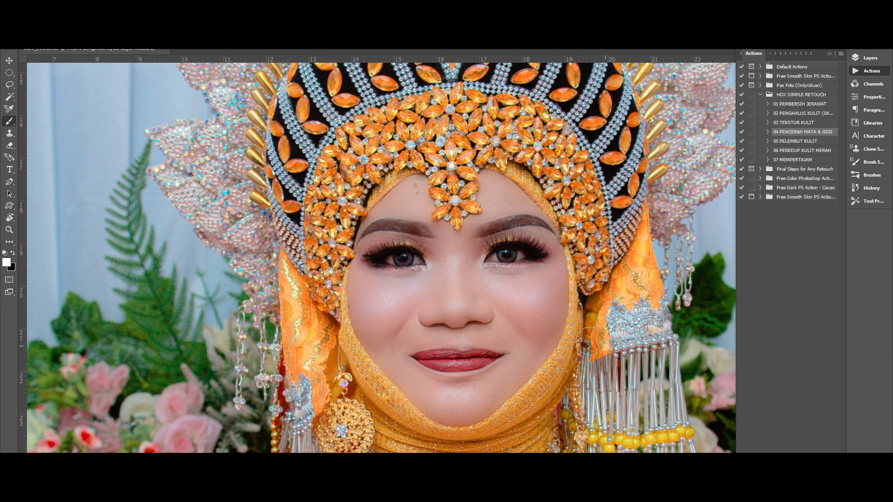
{"action": "scroll", "coordinate": [505, 266], "scroll_direction": "up", "scroll_amount": 2}
{"action": "key", "text": "backslash"}
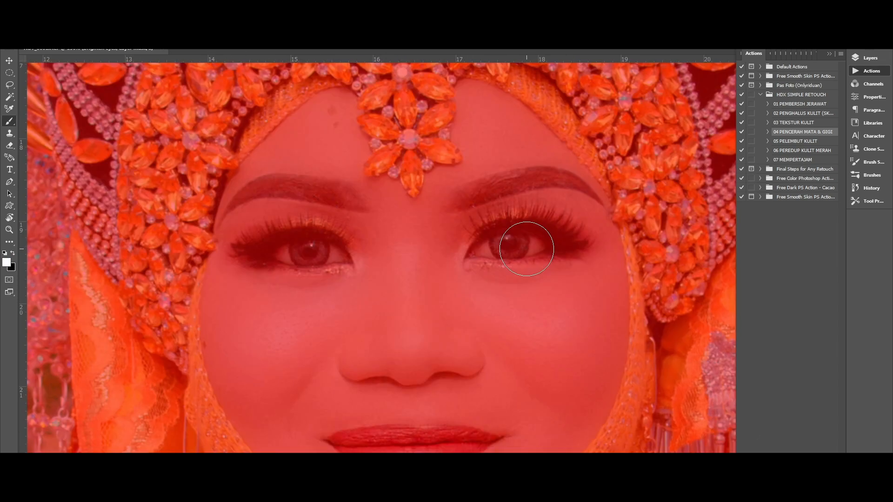
Step: Paint white with a smaller brush on the "Brighten Eyes" mask over both eyes, covering the irises and eye whites
{"action": "key", "text": "bracketleft"}
{"action": "key", "text": "bracketleft"}
{"action": "key", "text": "bracketleft"}
{"action": "key", "text": "bracketleft"}
{"action": "key", "text": "bracketleft"}
{"action": "key", "text": "bracketleft"}
{"action": "left_click", "coordinate": [534, 246]}
{"action": "mouse_move", "coordinate": [534, 246]}
{"action": "left_mouse_down"}
{"action": "mouse_move", "coordinate": [479, 251]}
{"action": "mouse_move", "coordinate": [544, 246]}
{"action": "mouse_move", "coordinate": [530, 247]}
{"action": "left_mouse_up"}
{"action": "mouse_move", "coordinate": [342, 255]}
{"action": "left_mouse_down"}
{"action": "mouse_move", "coordinate": [283, 256]}
{"action": "mouse_move", "coordinate": [319, 250]}
{"action": "mouse_move", "coordinate": [337, 261]}
{"action": "mouse_move", "coordinate": [278, 255]}
{"action": "mouse_move", "coordinate": [342, 259]}
{"action": "left_mouse_up"}
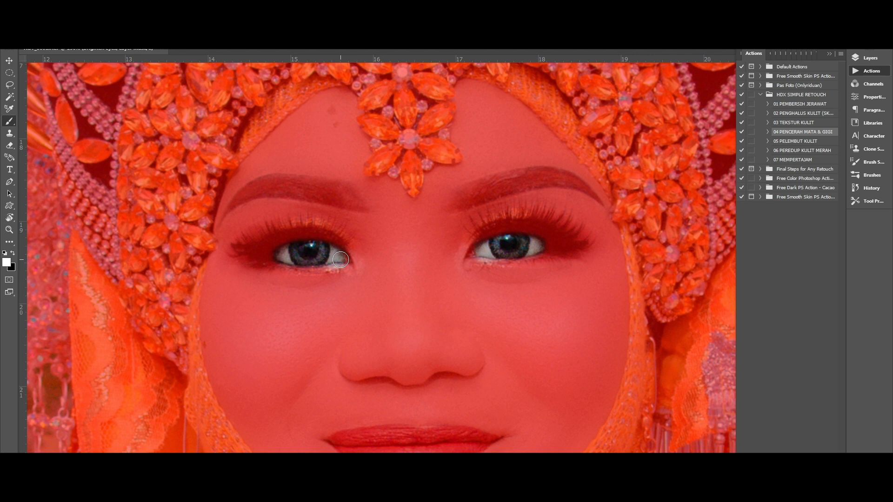
{"action": "scroll", "coordinate": [438, 258], "scroll_direction": "down", "scroll_amount": 2}
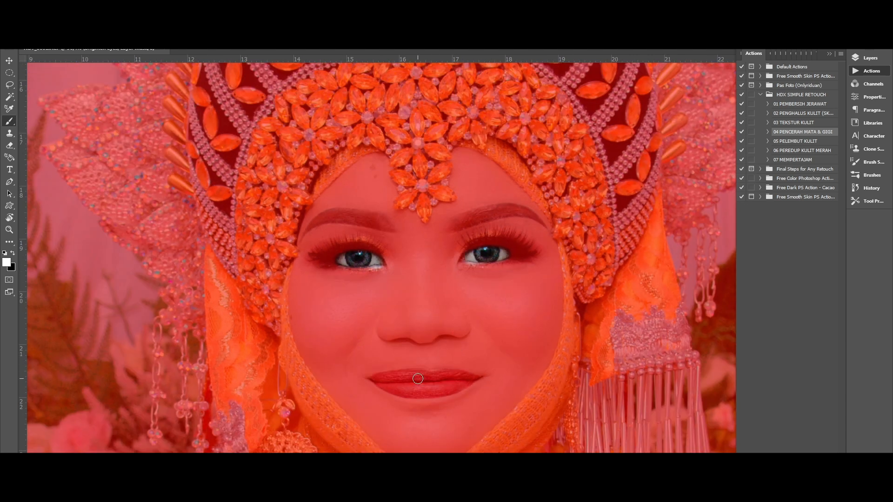
Step: Hide the mask overlay, compare the eyes with and without the "Brighten Eyes" group, and set its opacity to 70%
{"action": "left_click", "coordinate": [855, 59]}
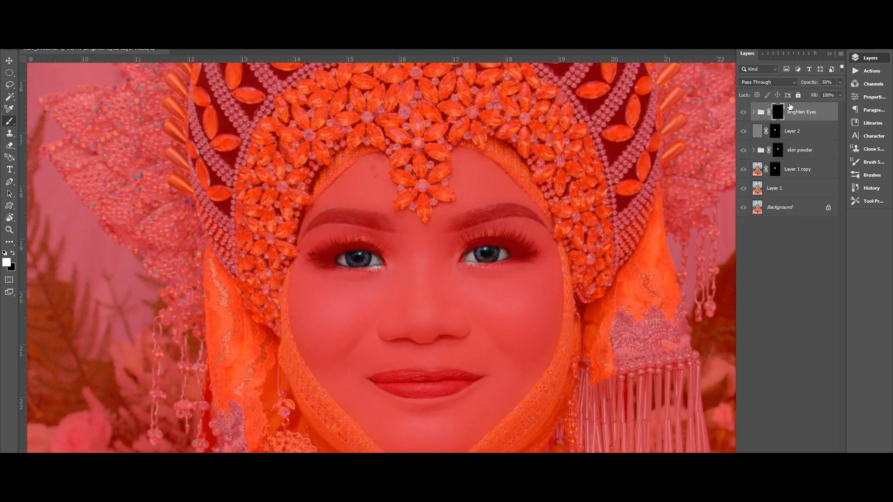
{"action": "left_click", "coordinate": [744, 113]}
{"action": "left_click", "coordinate": [744, 113]}
{"action": "left_click", "coordinate": [744, 113]}
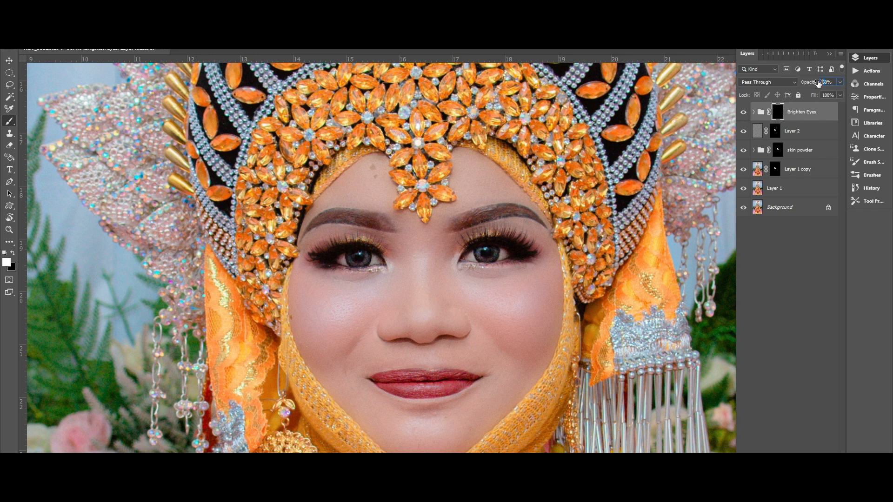
{"action": "scroll", "coordinate": [547, 205], "scroll_direction": "down", "scroll_amount": 3}
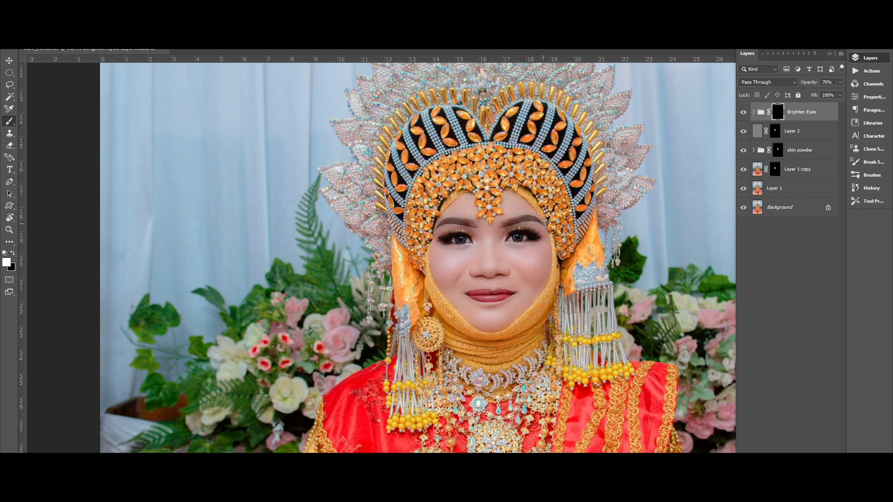
{"action": "scroll", "coordinate": [605, 214], "scroll_direction": "up", "scroll_amount": 3}
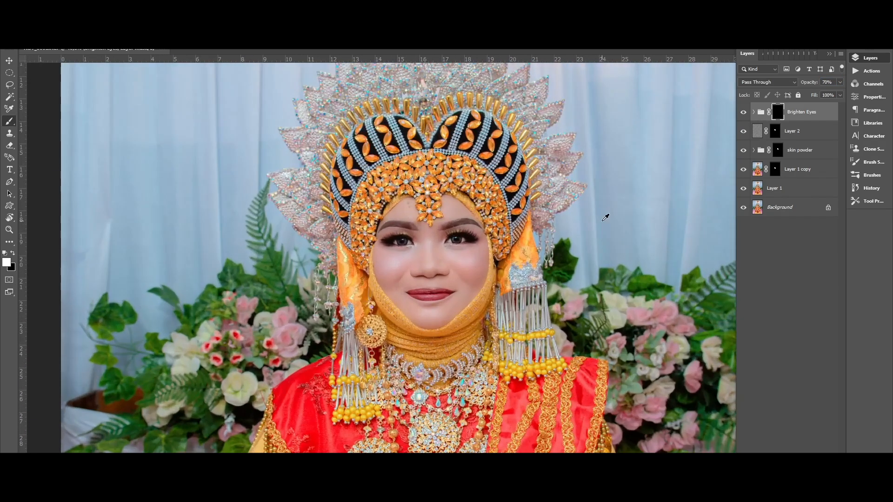
{"action": "scroll", "coordinate": [608, 213], "scroll_direction": "down", "scroll_amount": 1}
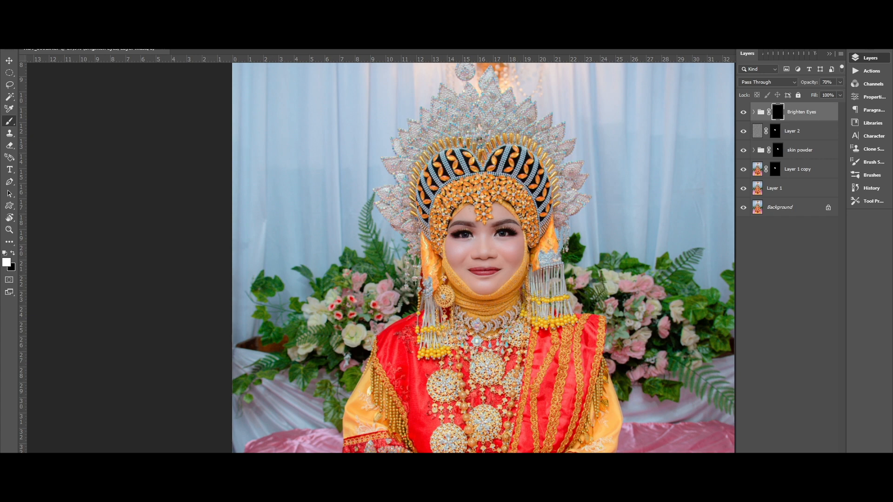
Step: Run the "05 PELEMBUT KULIT" action and replace the "Brighten Eyes" group's mask with the face mask from "skin powder"
{"action": "left_click", "coordinate": [868, 74]}
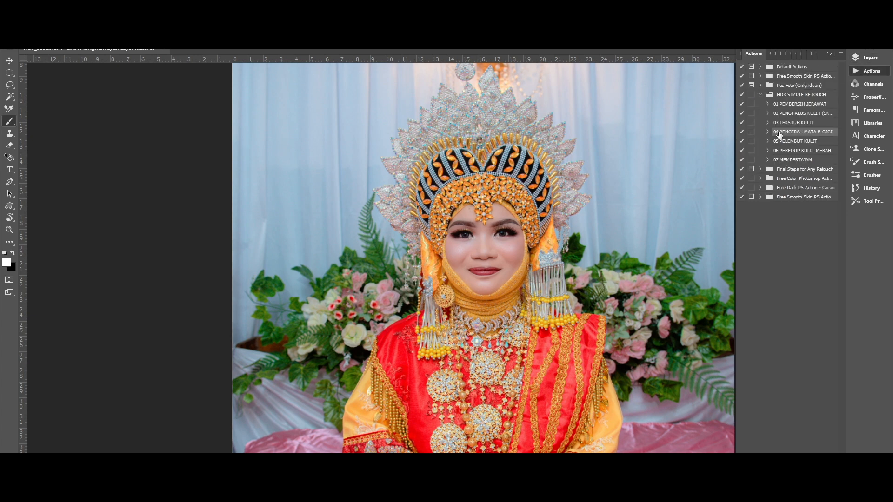
{"action": "left_click", "coordinate": [800, 143]}
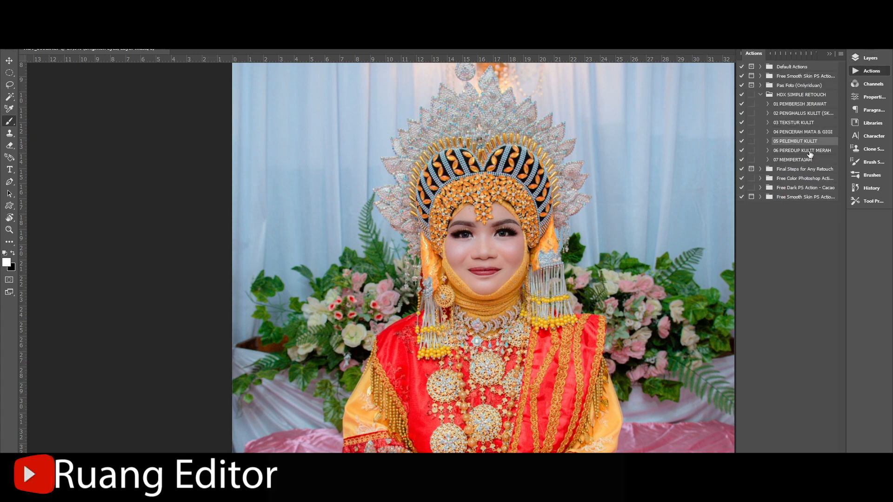
{"action": "left_click", "coordinate": [861, 64]}
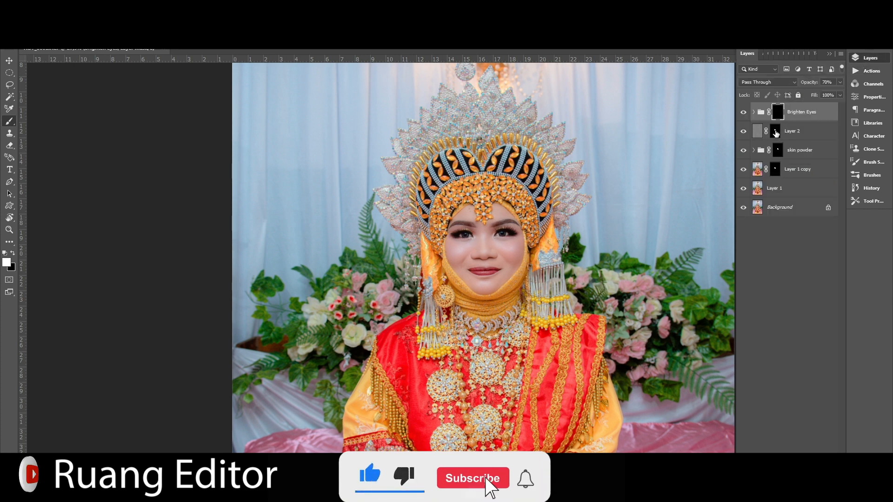
{"action": "left_click_drag", "start_coordinate": [783, 150], "coordinate": [780, 113]}
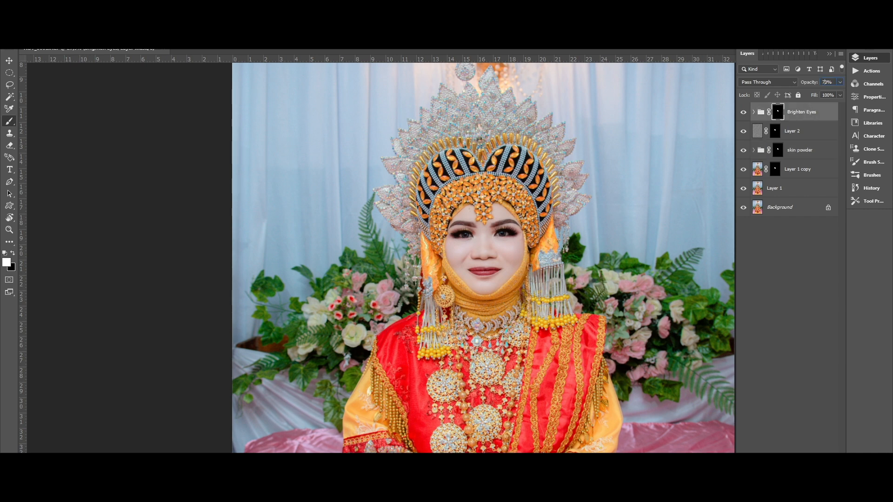
Step: Reduce the opacity of the "Brighten Eyes" group to 30%
{"action": "type", "text": "20"}
{"action": "key", "text": "Return"}
{"action": "type", "text": "3"}
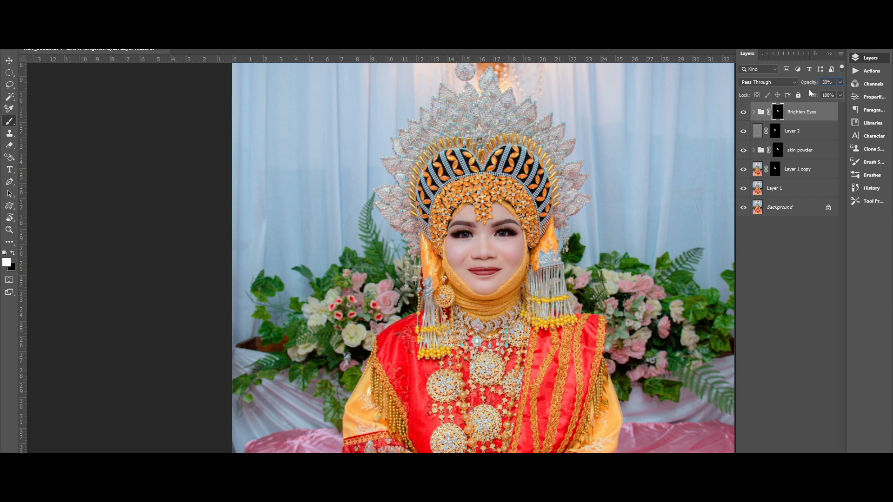
Step: Run the "07 MEMPERTAJAM" sharpening action from the HDX SIMPLE RETOUCH set and bring the layer list back into view
{"action": "left_click", "coordinate": [861, 70]}
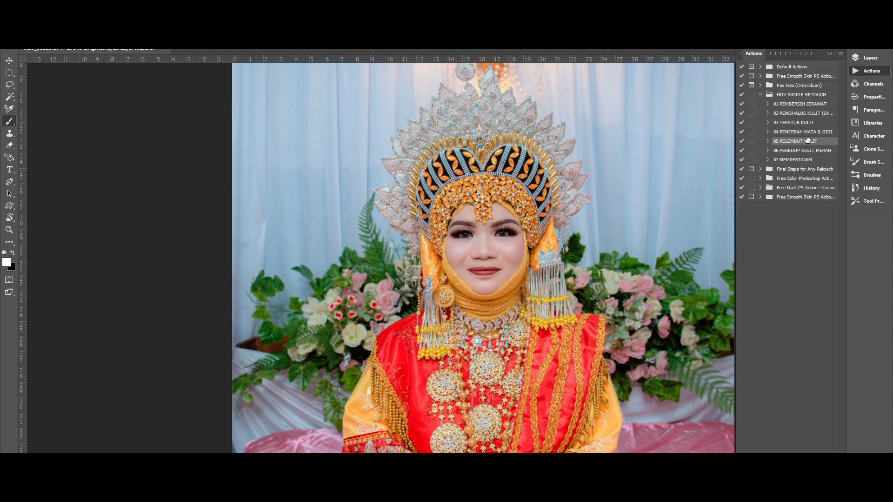
{"action": "left_click", "coordinate": [803, 161]}
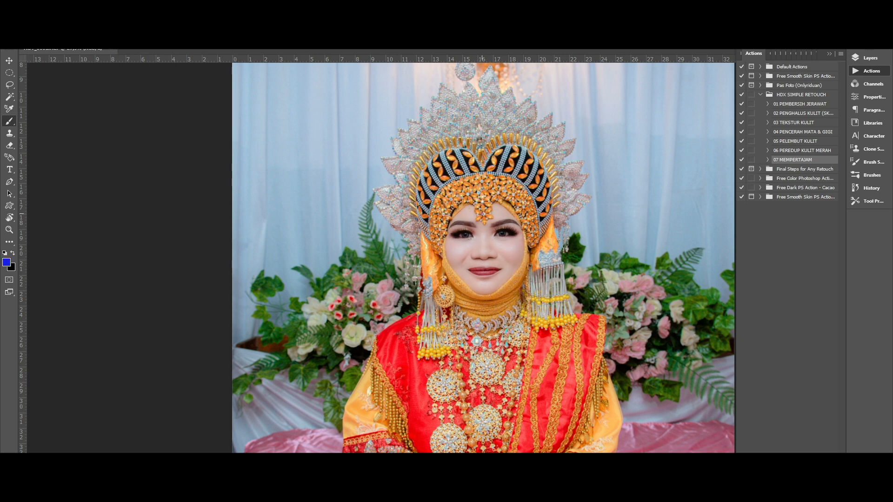
{"action": "left_click", "coordinate": [859, 57]}
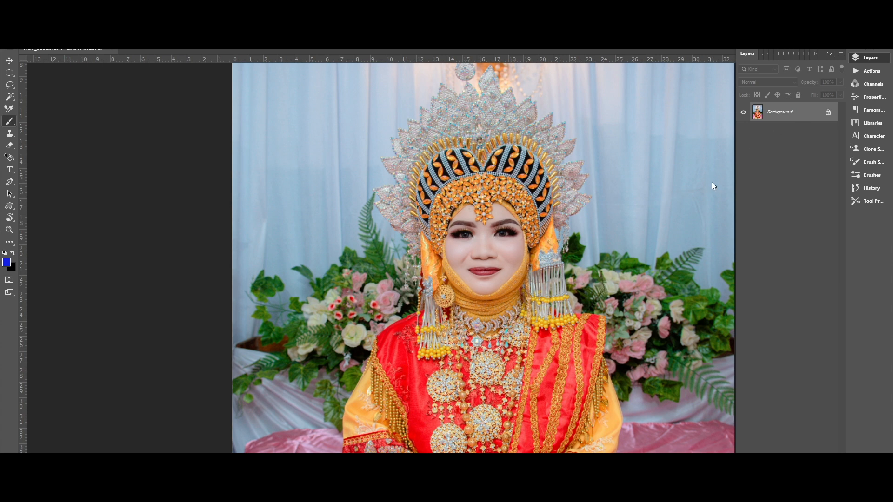
Step: Open the Camera Raw Filter on the flattened portrait and set Highlights to -14 and Whites to -16
{"action": "key", "text": "ctrl+shift+a"}
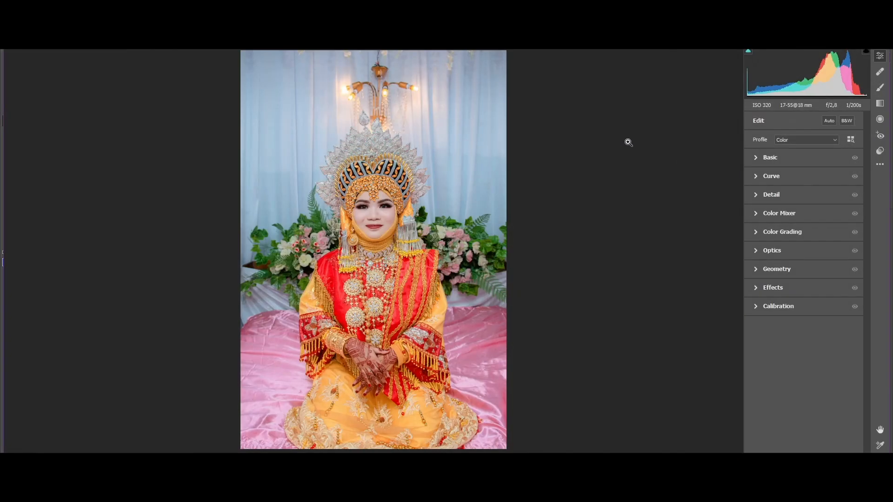
{"action": "left_click", "coordinate": [763, 158]}
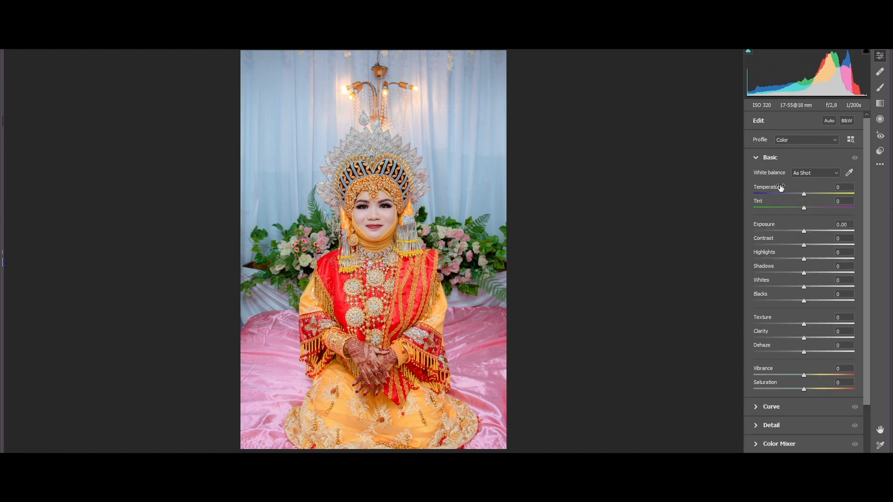
{"action": "left_click_drag", "start_coordinate": [807, 225], "coordinate": [807, 225]}
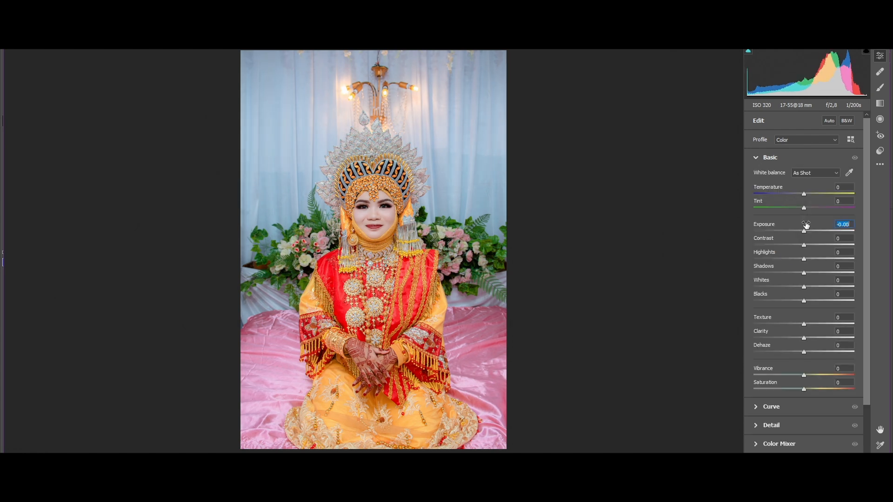
{"action": "left_click", "coordinate": [783, 258]}
{"action": "left_click_drag", "start_coordinate": [783, 259], "coordinate": [796, 258]}
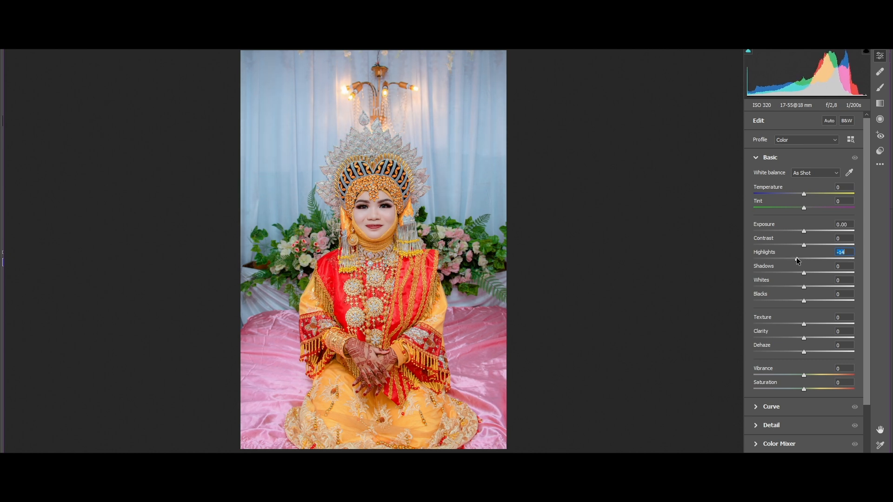
{"action": "left_click", "coordinate": [786, 286]}
{"action": "left_click_drag", "start_coordinate": [787, 286], "coordinate": [796, 286]}
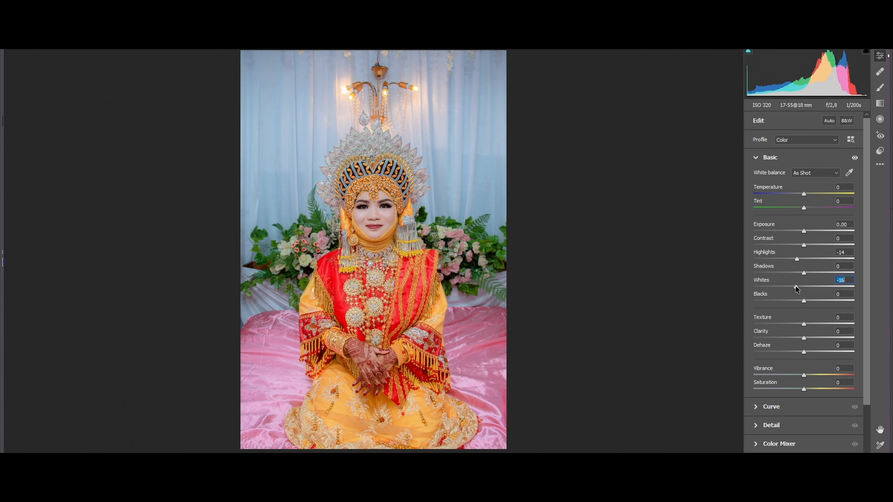
Step: Set the Oranges luminance to -10 in the Color Mixer and apply the Camera Raw adjustments
{"action": "left_click", "coordinate": [756, 158]}
{"action": "left_click", "coordinate": [764, 216]}
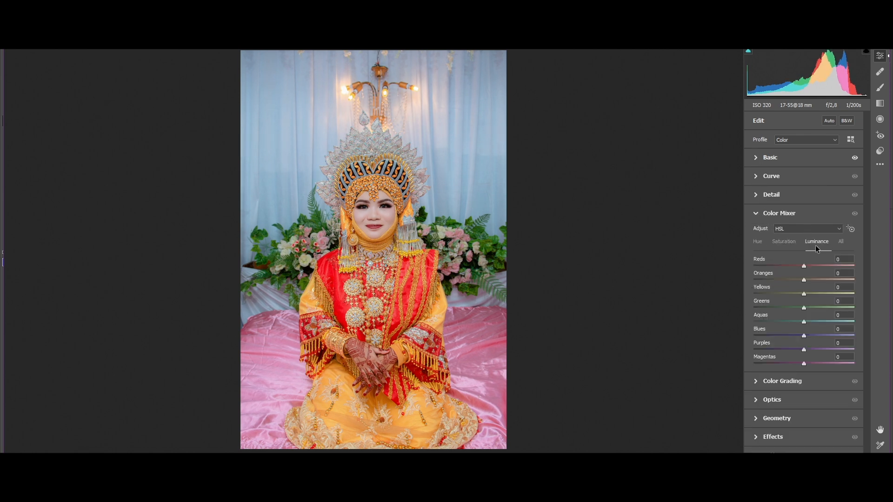
{"action": "left_click", "coordinate": [799, 279]}
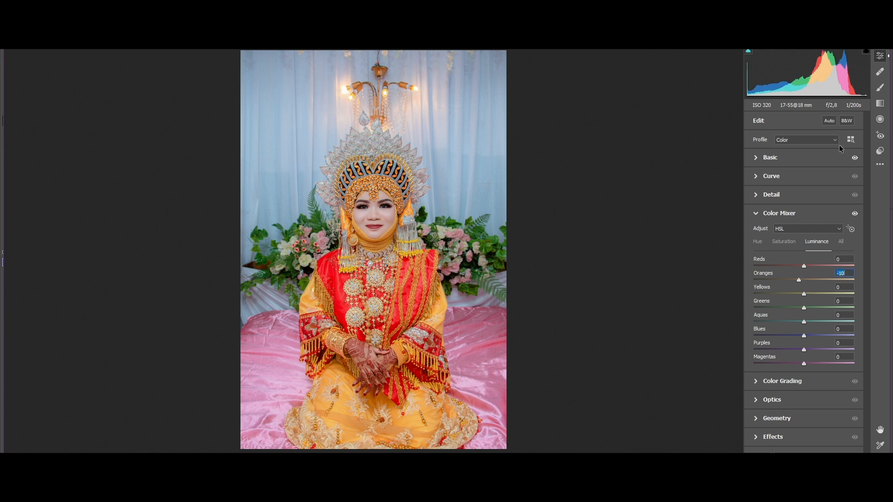
{"action": "left_click", "coordinate": [758, 215]}
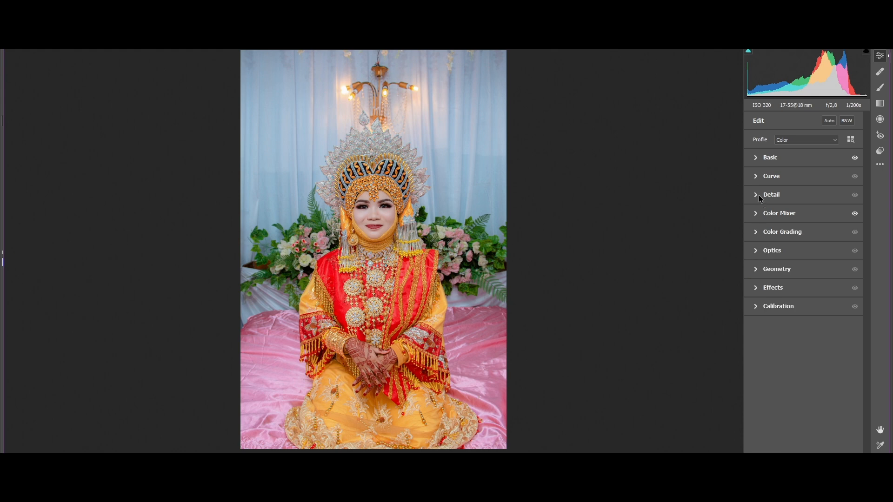
{"action": "key", "text": "Return"}
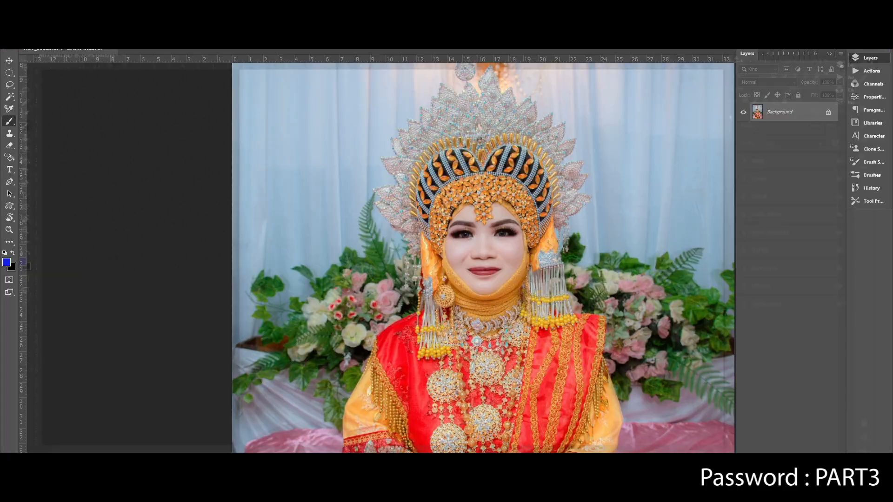
Step: Examine the finished retouch on the full portrait and close up around the bride's face
{"action": "scroll", "coordinate": [599, 264], "scroll_direction": "down", "scroll_amount": 3}
{"action": "scroll", "coordinate": [598, 263], "scroll_direction": "up", "scroll_amount": 1}
{"action": "scroll", "coordinate": [598, 263], "scroll_direction": "down", "scroll_amount": 6}
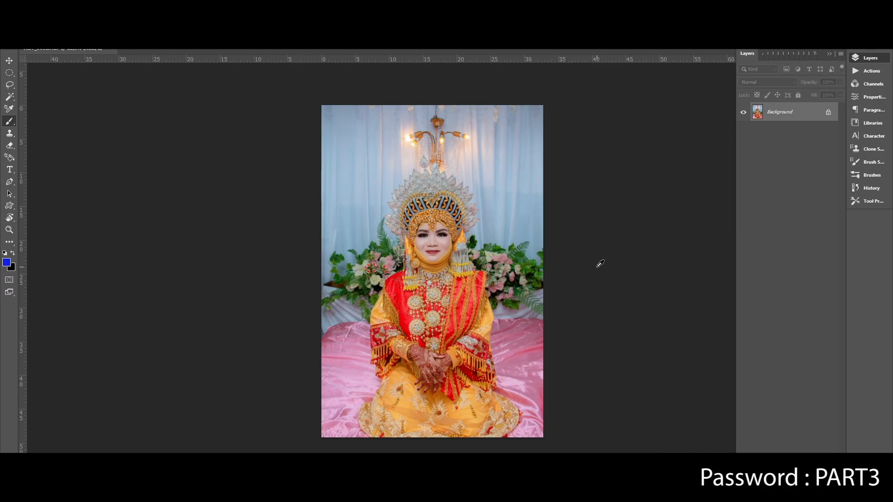
{"action": "scroll", "coordinate": [595, 261], "scroll_direction": "up", "scroll_amount": 1}
{"action": "scroll", "coordinate": [598, 258], "scroll_direction": "up", "scroll_amount": 1}
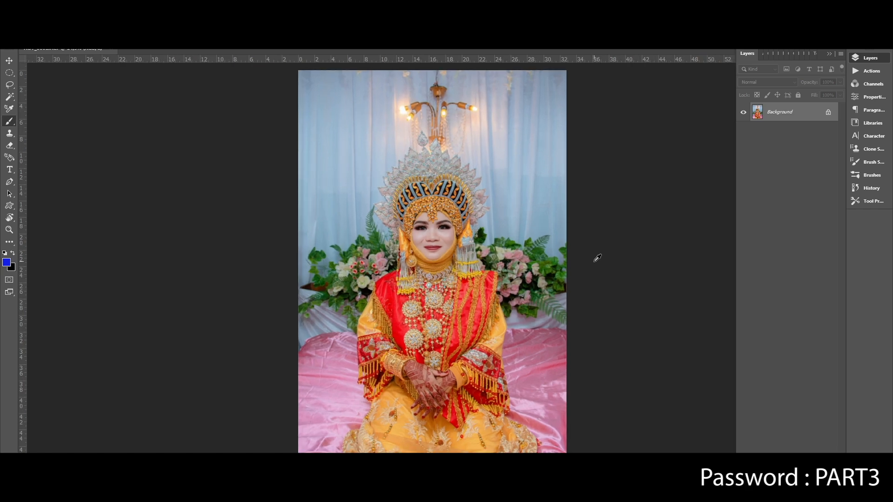
{"action": "scroll", "coordinate": [598, 258], "scroll_direction": "up", "scroll_amount": 2}
{"action": "scroll", "coordinate": [264, 181], "scroll_direction": "up", "scroll_amount": 3}
{"action": "scroll", "coordinate": [265, 180], "scroll_direction": "down", "scroll_amount": 3}
{"action": "left_click_drag", "start_coordinate": [265, 181], "coordinate": [411, 191]}
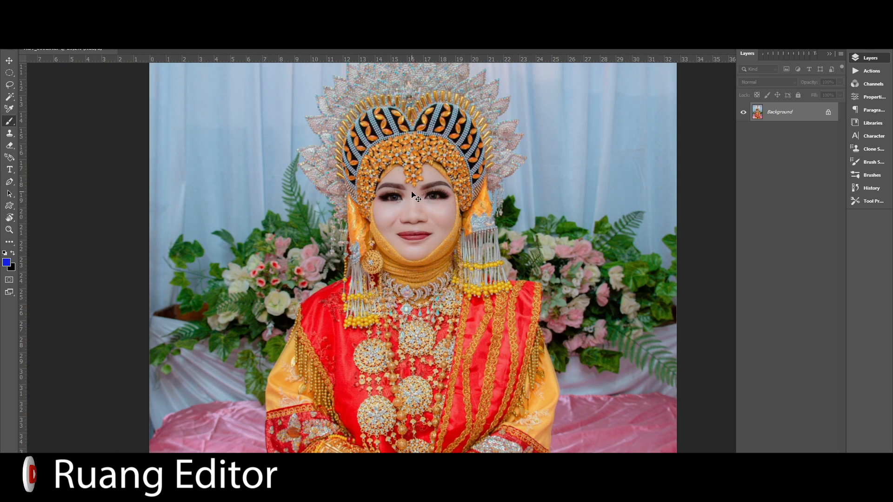
{"action": "key", "text": "ctrl+0"}
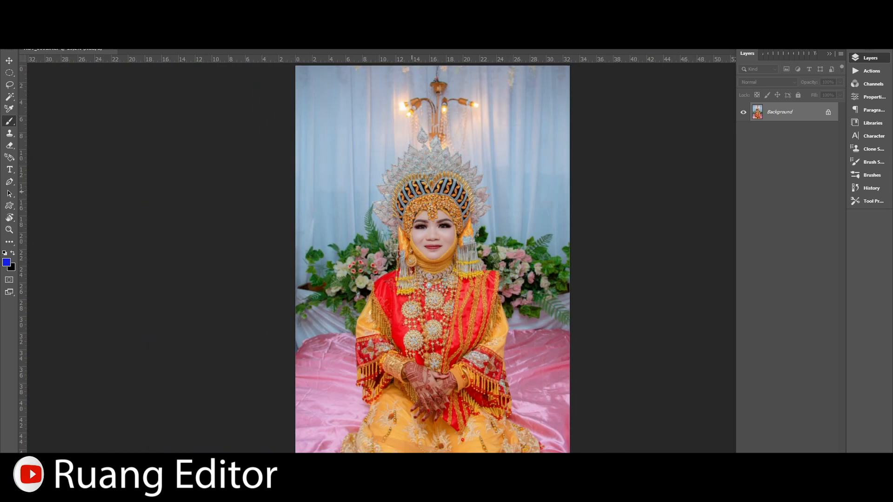
{"action": "key", "text": "v"}
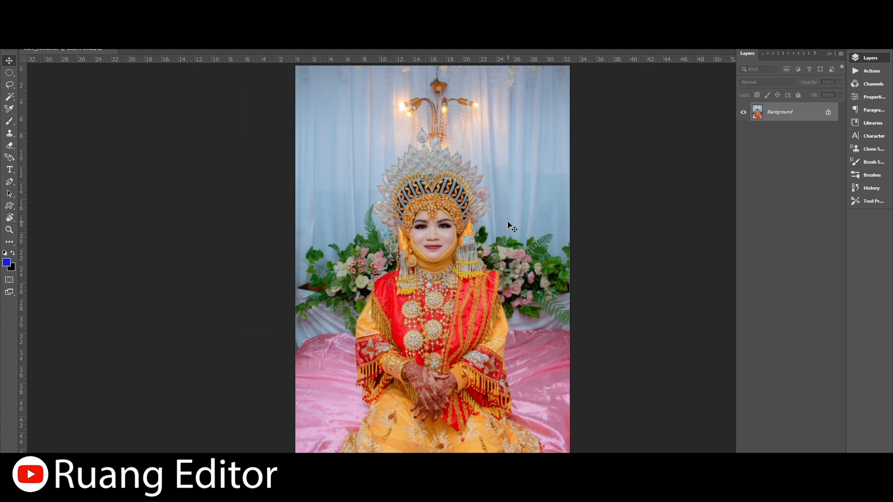